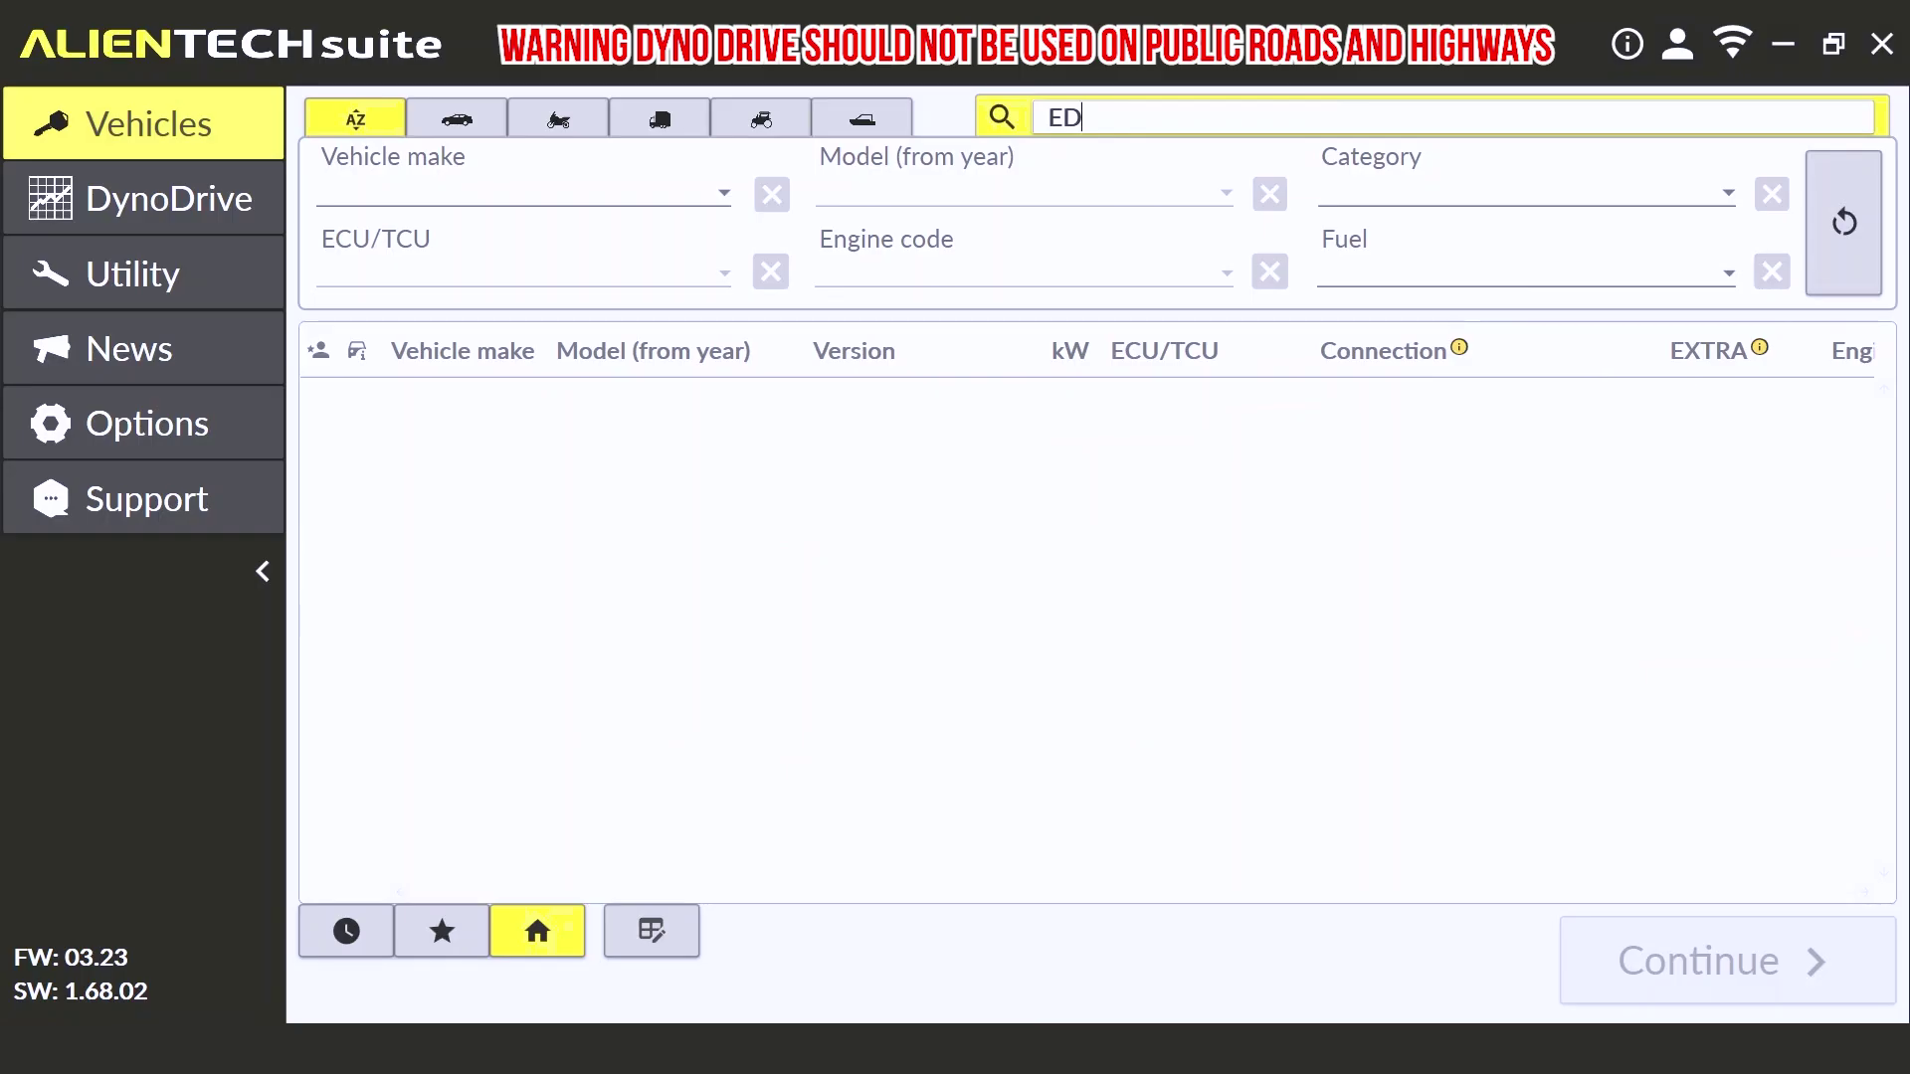
Step: Search the vehicles for "EDC17C60 Peugeot partner" and open the 55 kW Partner (2nd) 1.6 BlueHDi with engine code DV6FE
text(C17C6)
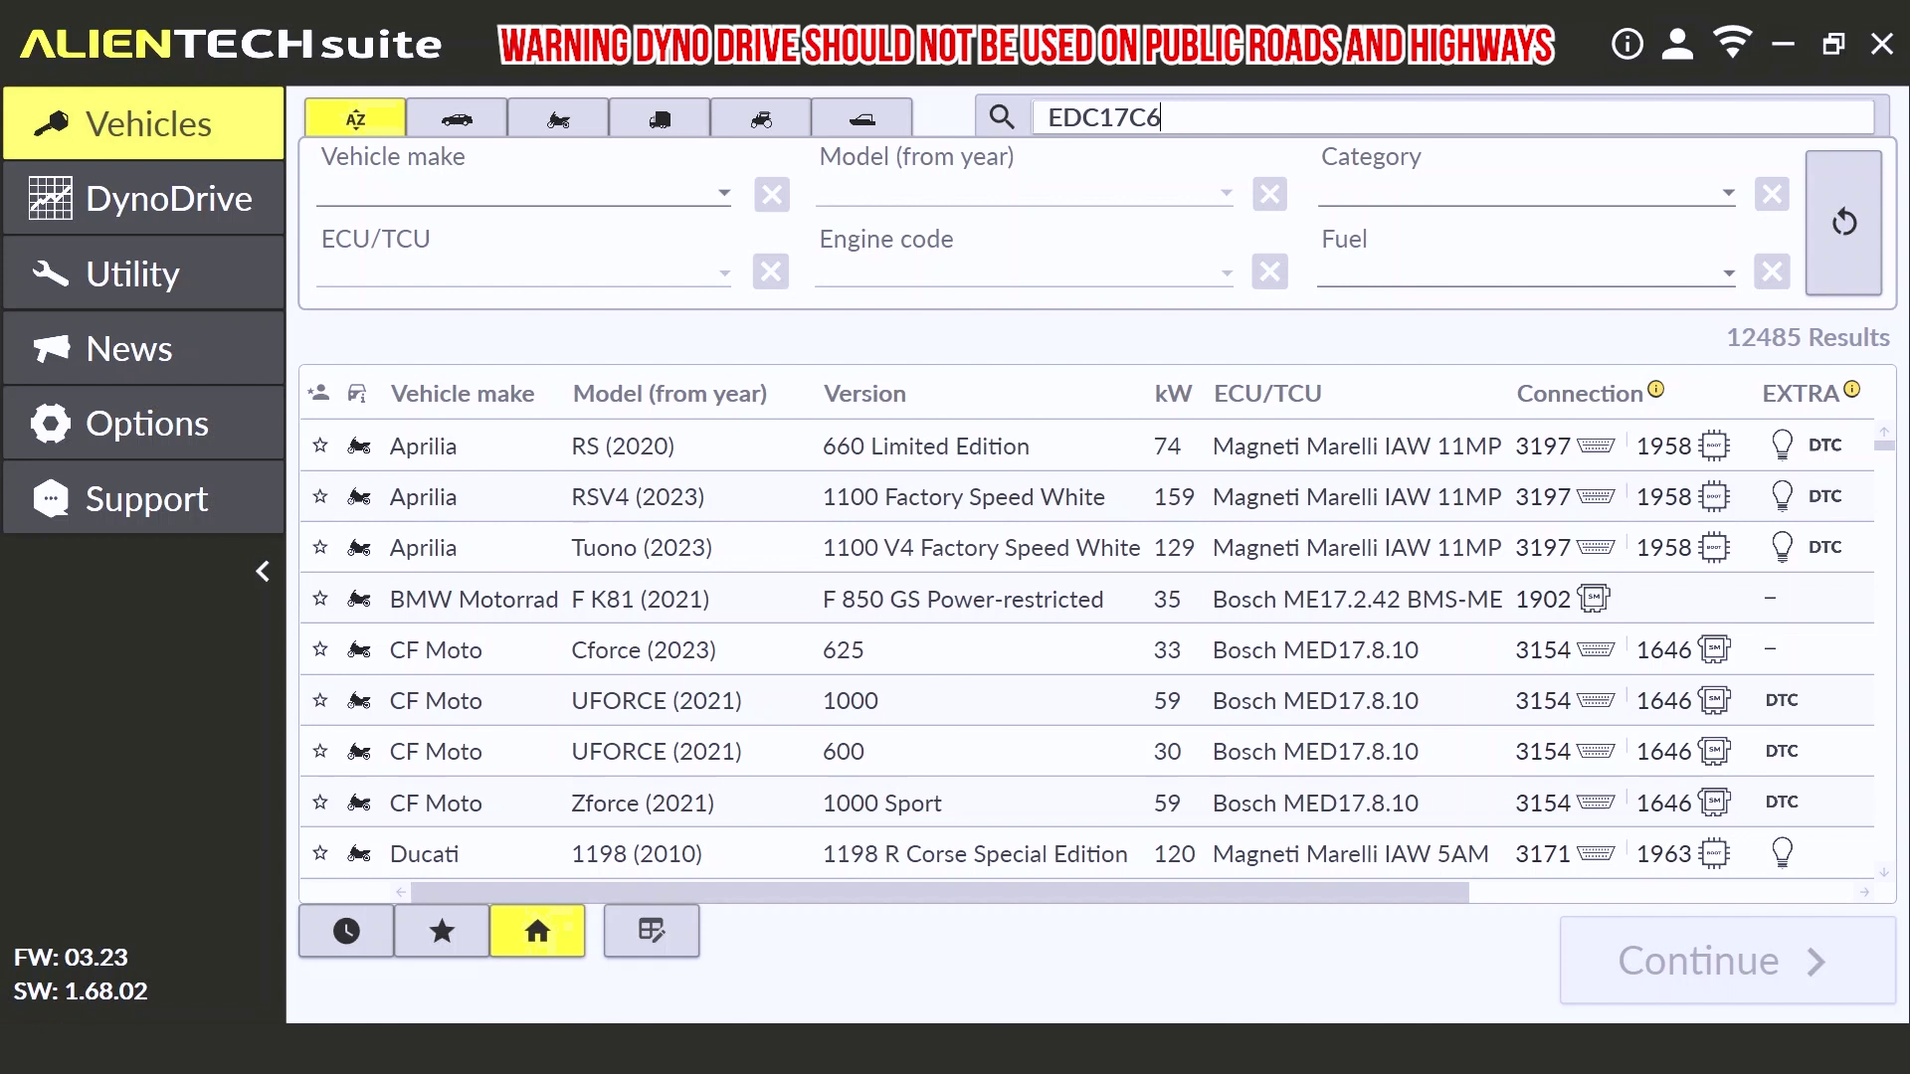
text(0 P)
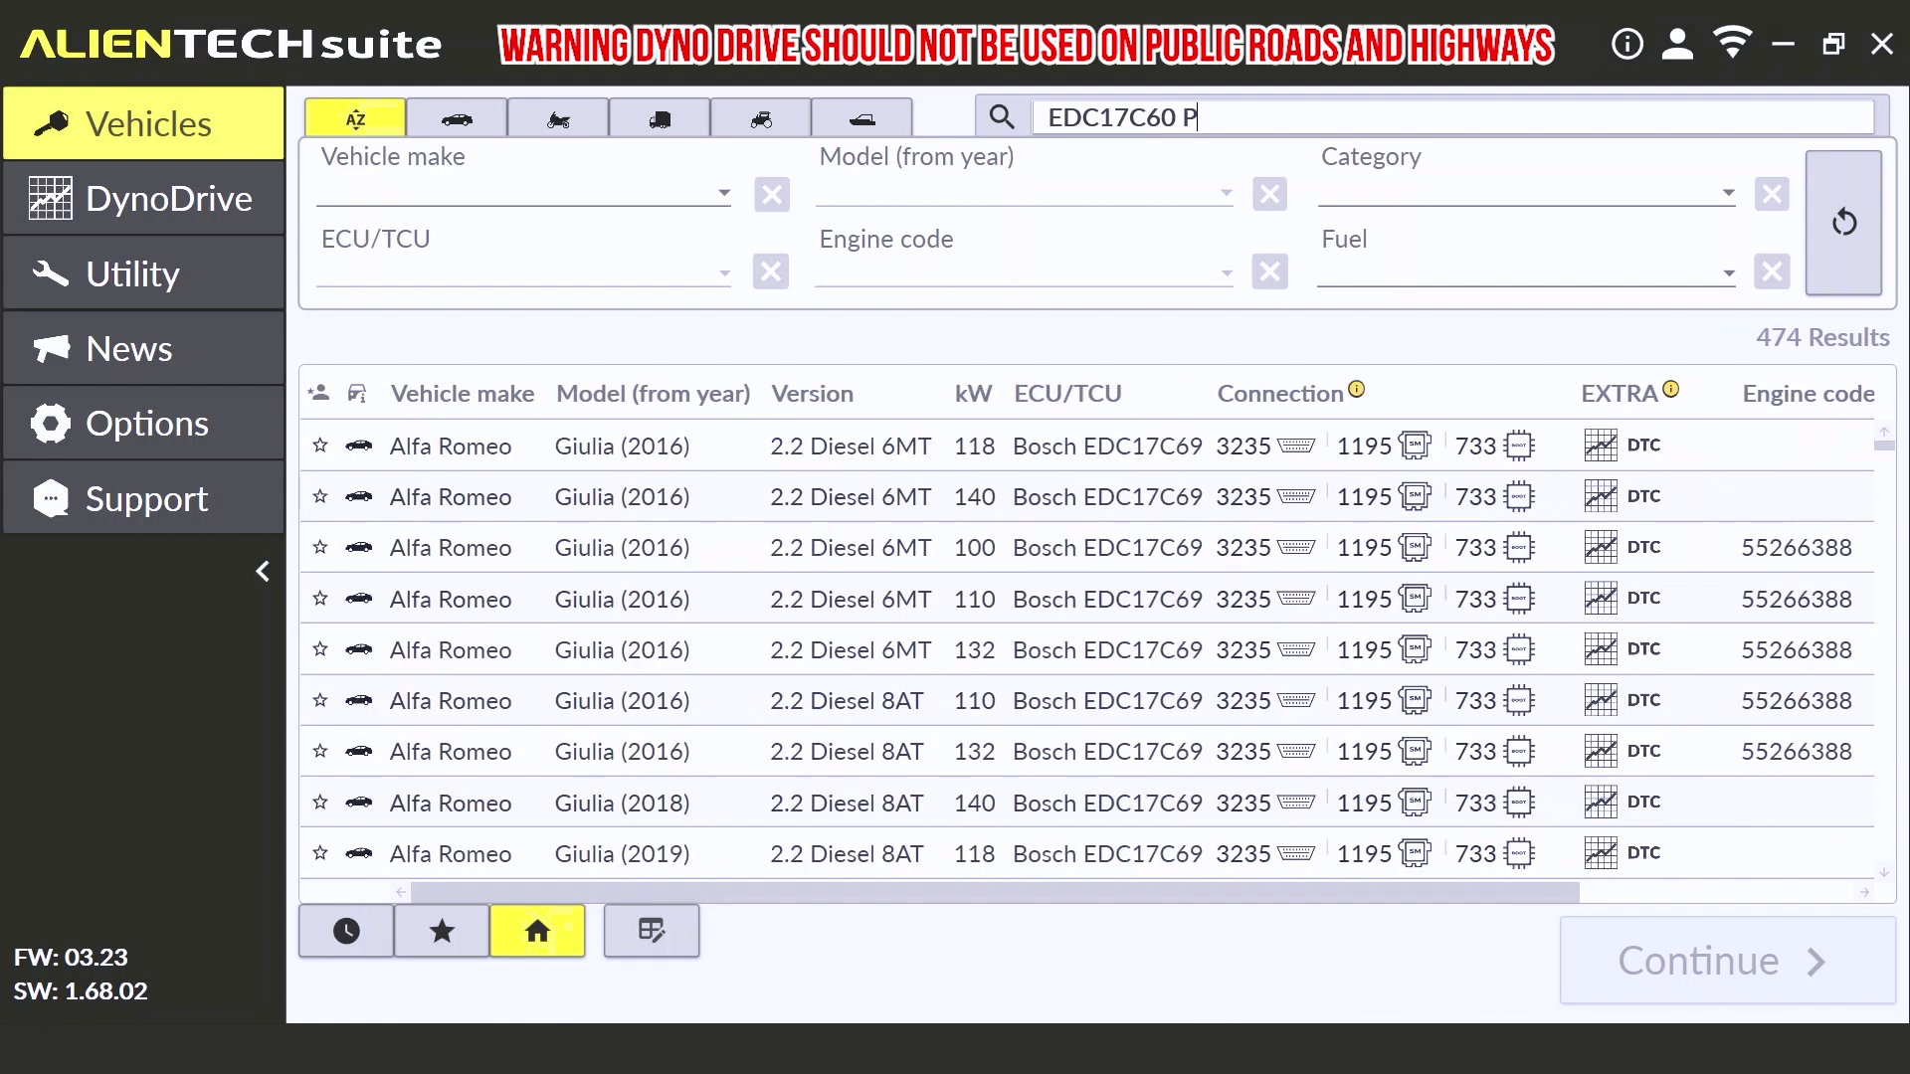
text(eu)
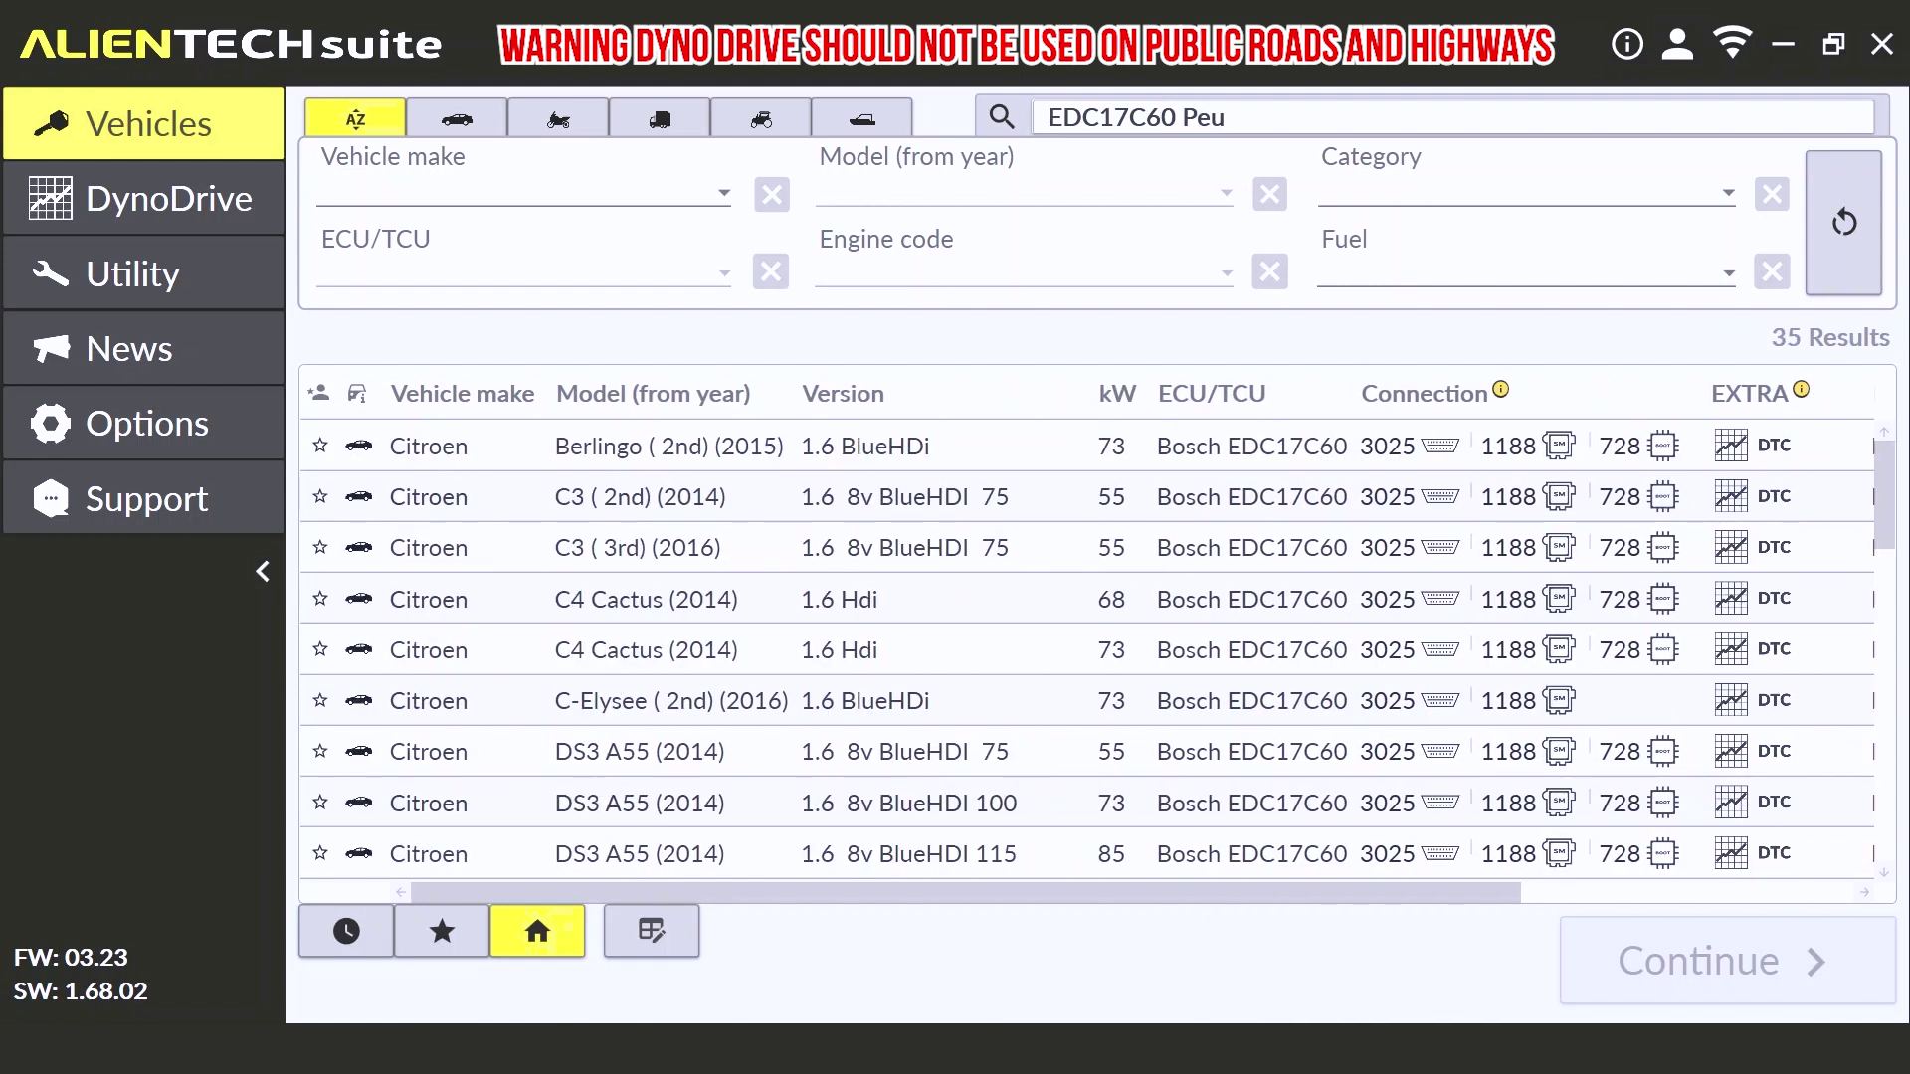
text(geot)
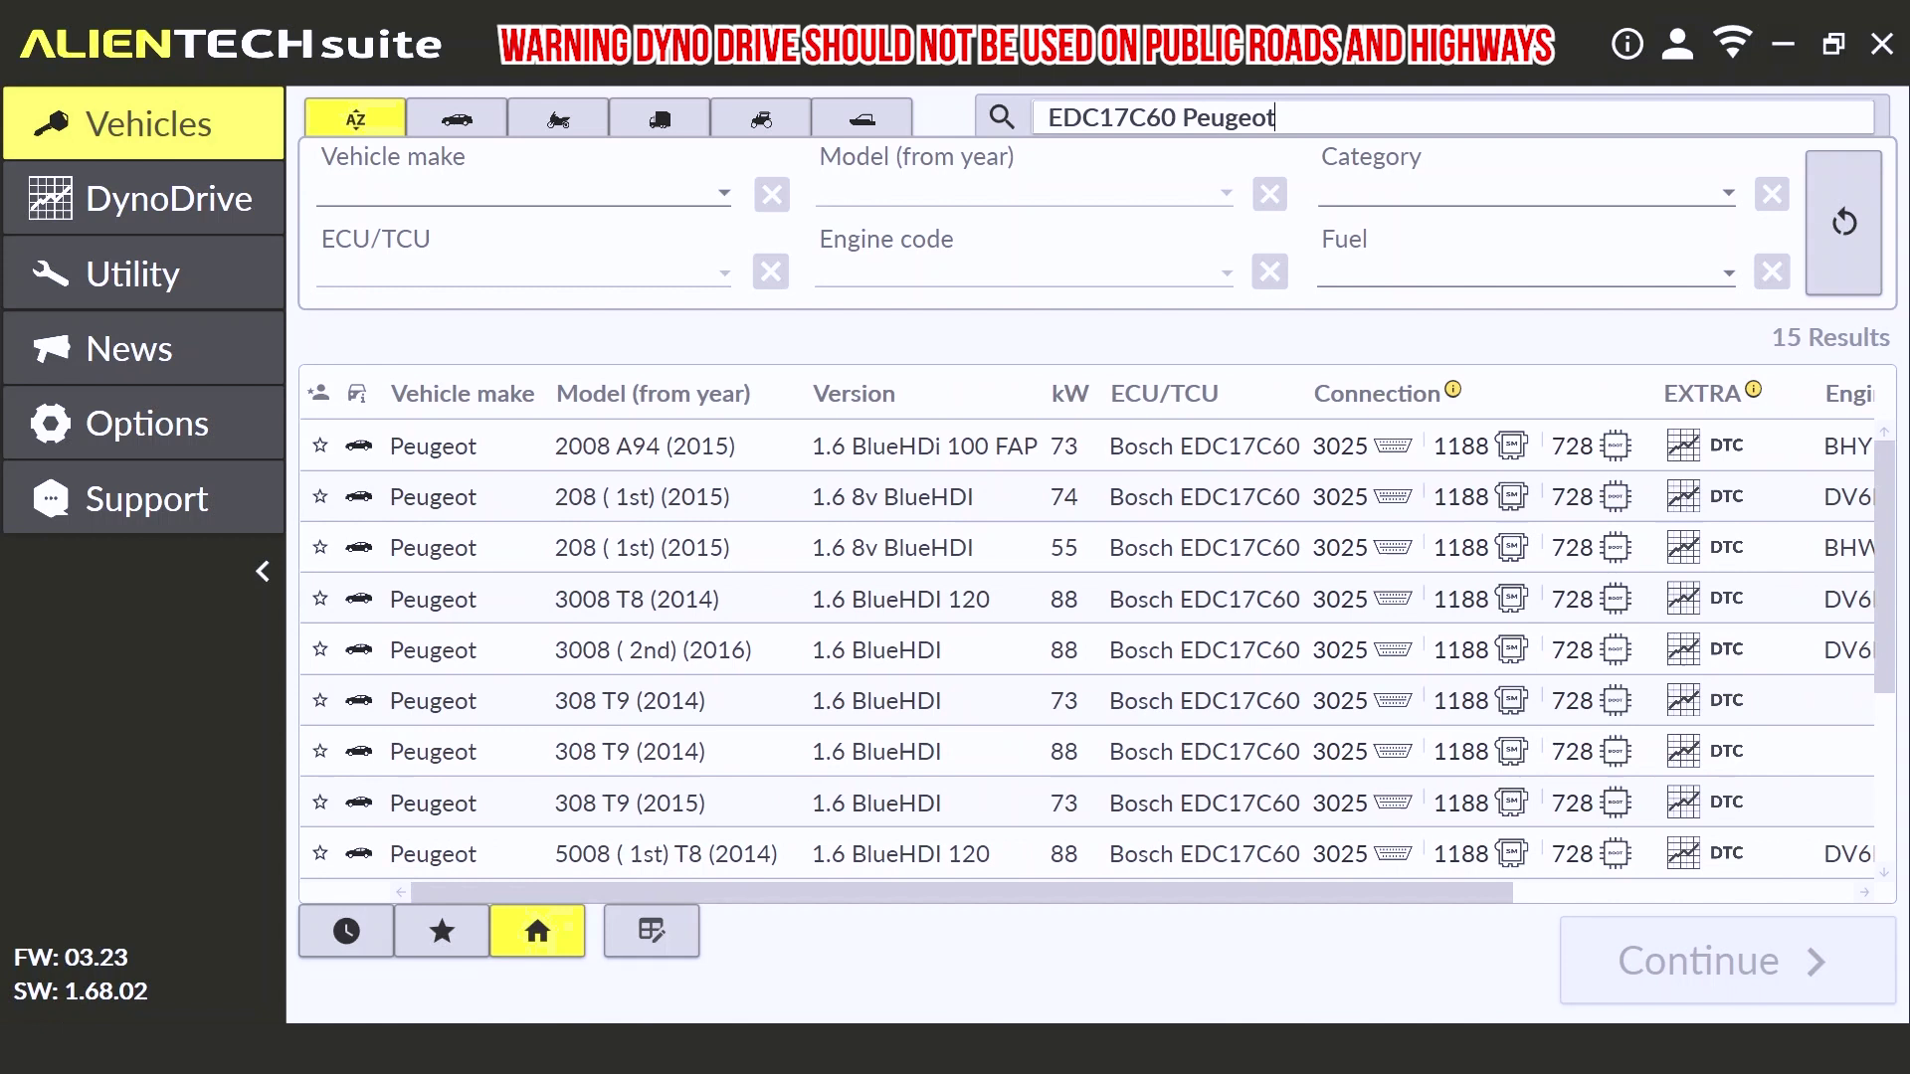
text( partner)
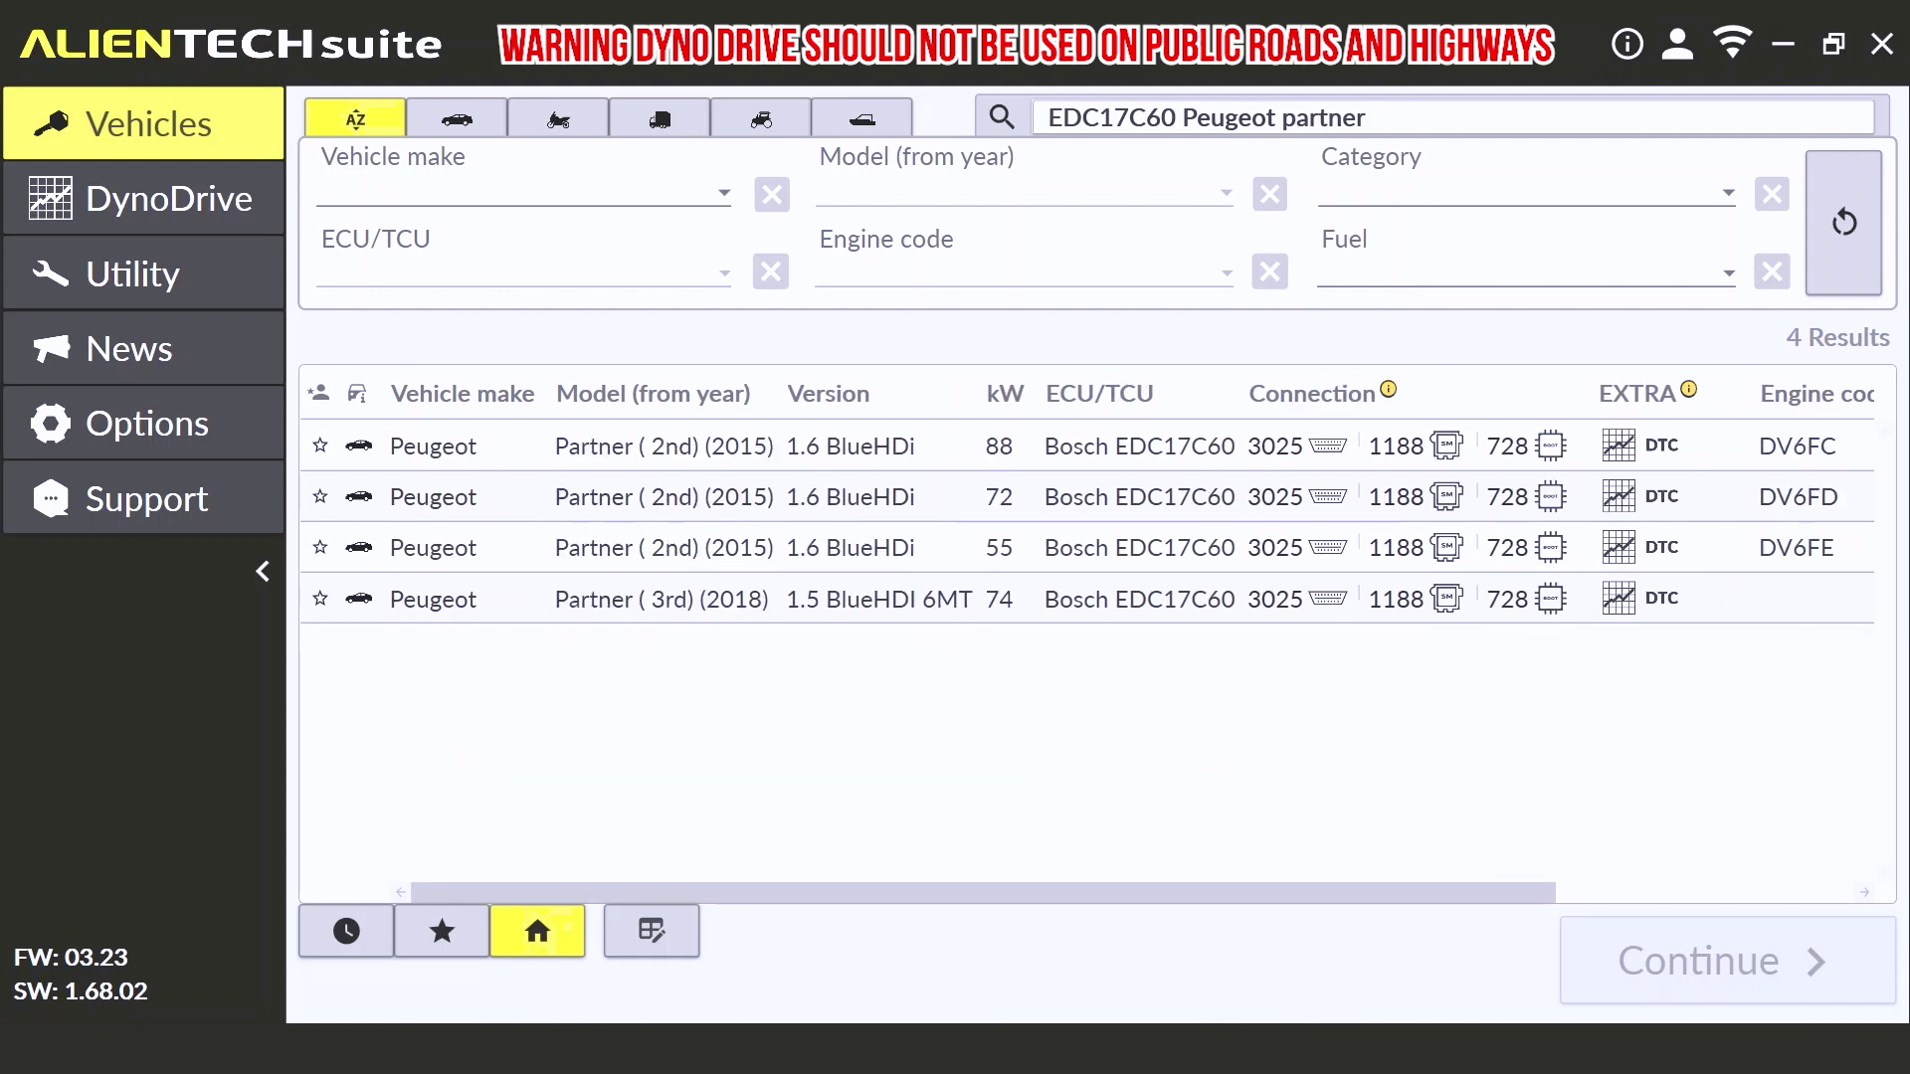
click(936, 557)
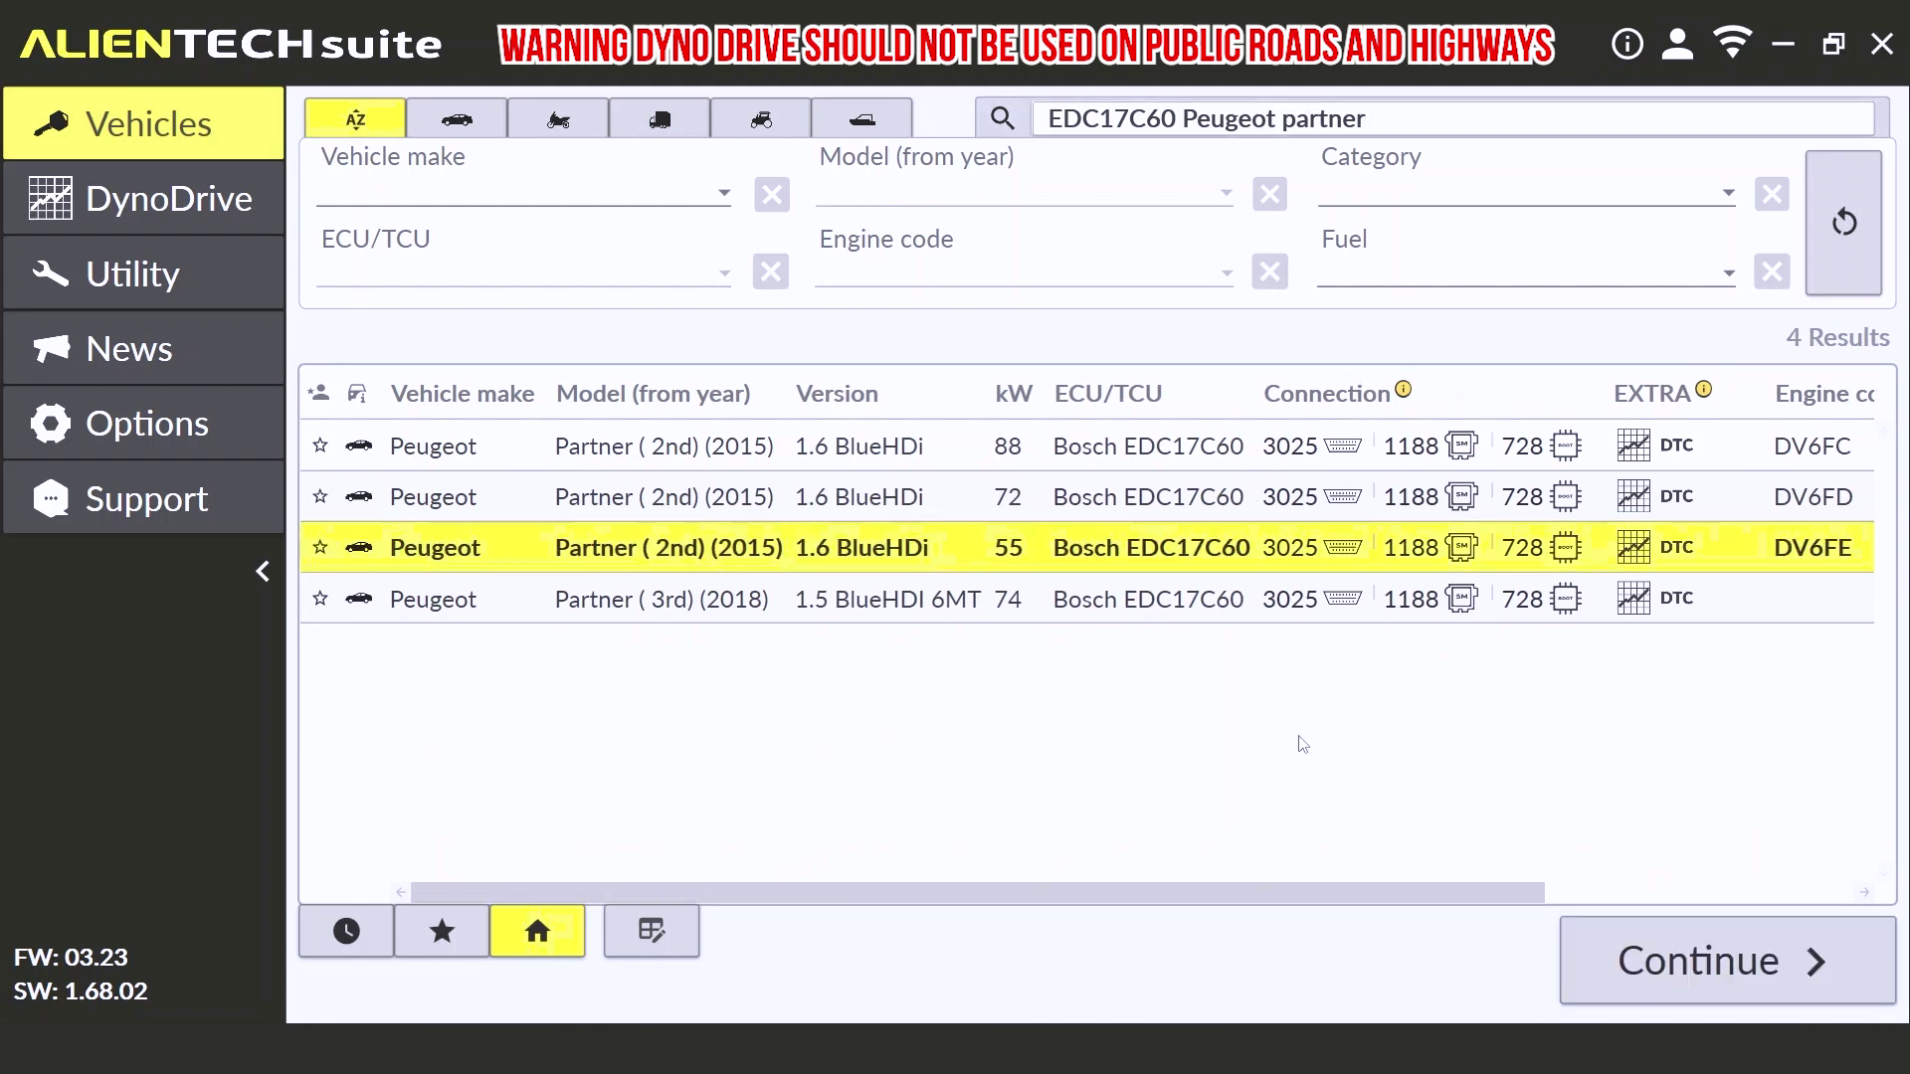
click(1769, 965)
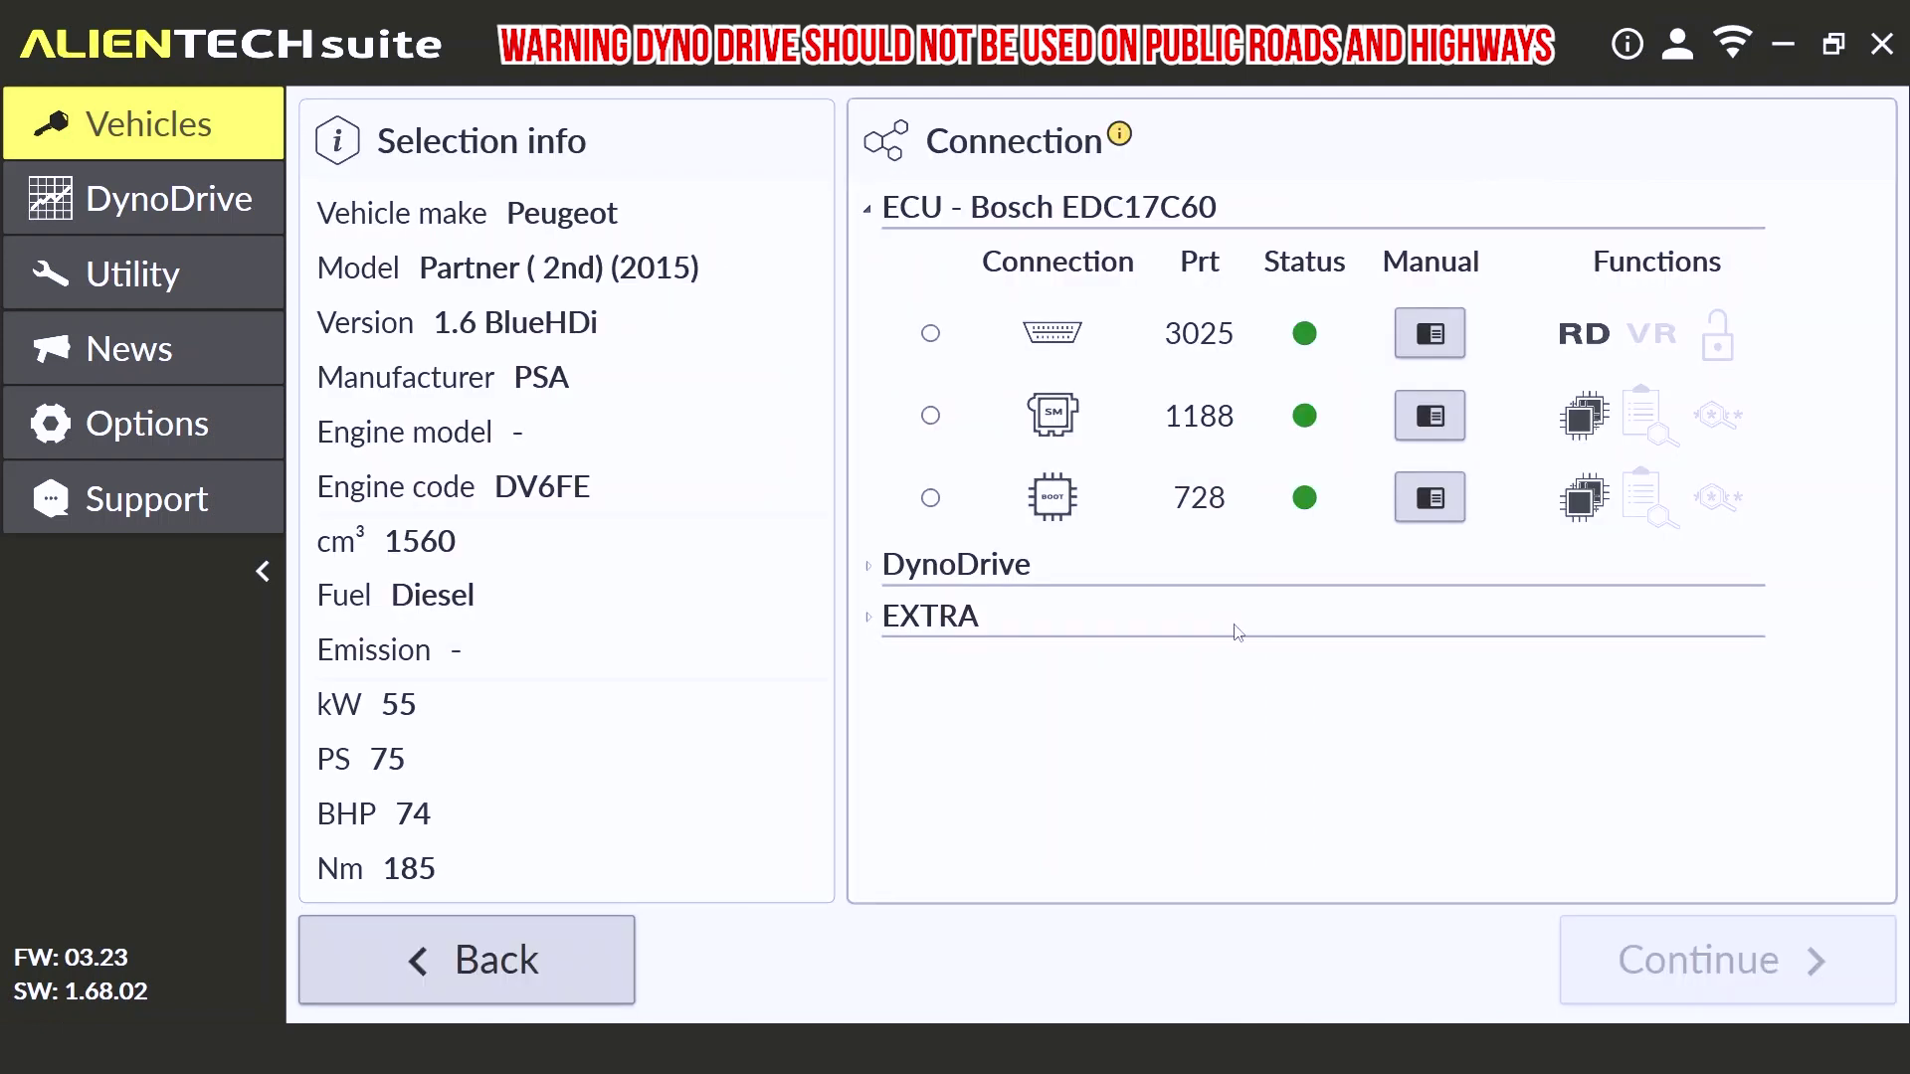
Step: Choose DynoDrive protocol 5001 and read through its manual
click(869, 569)
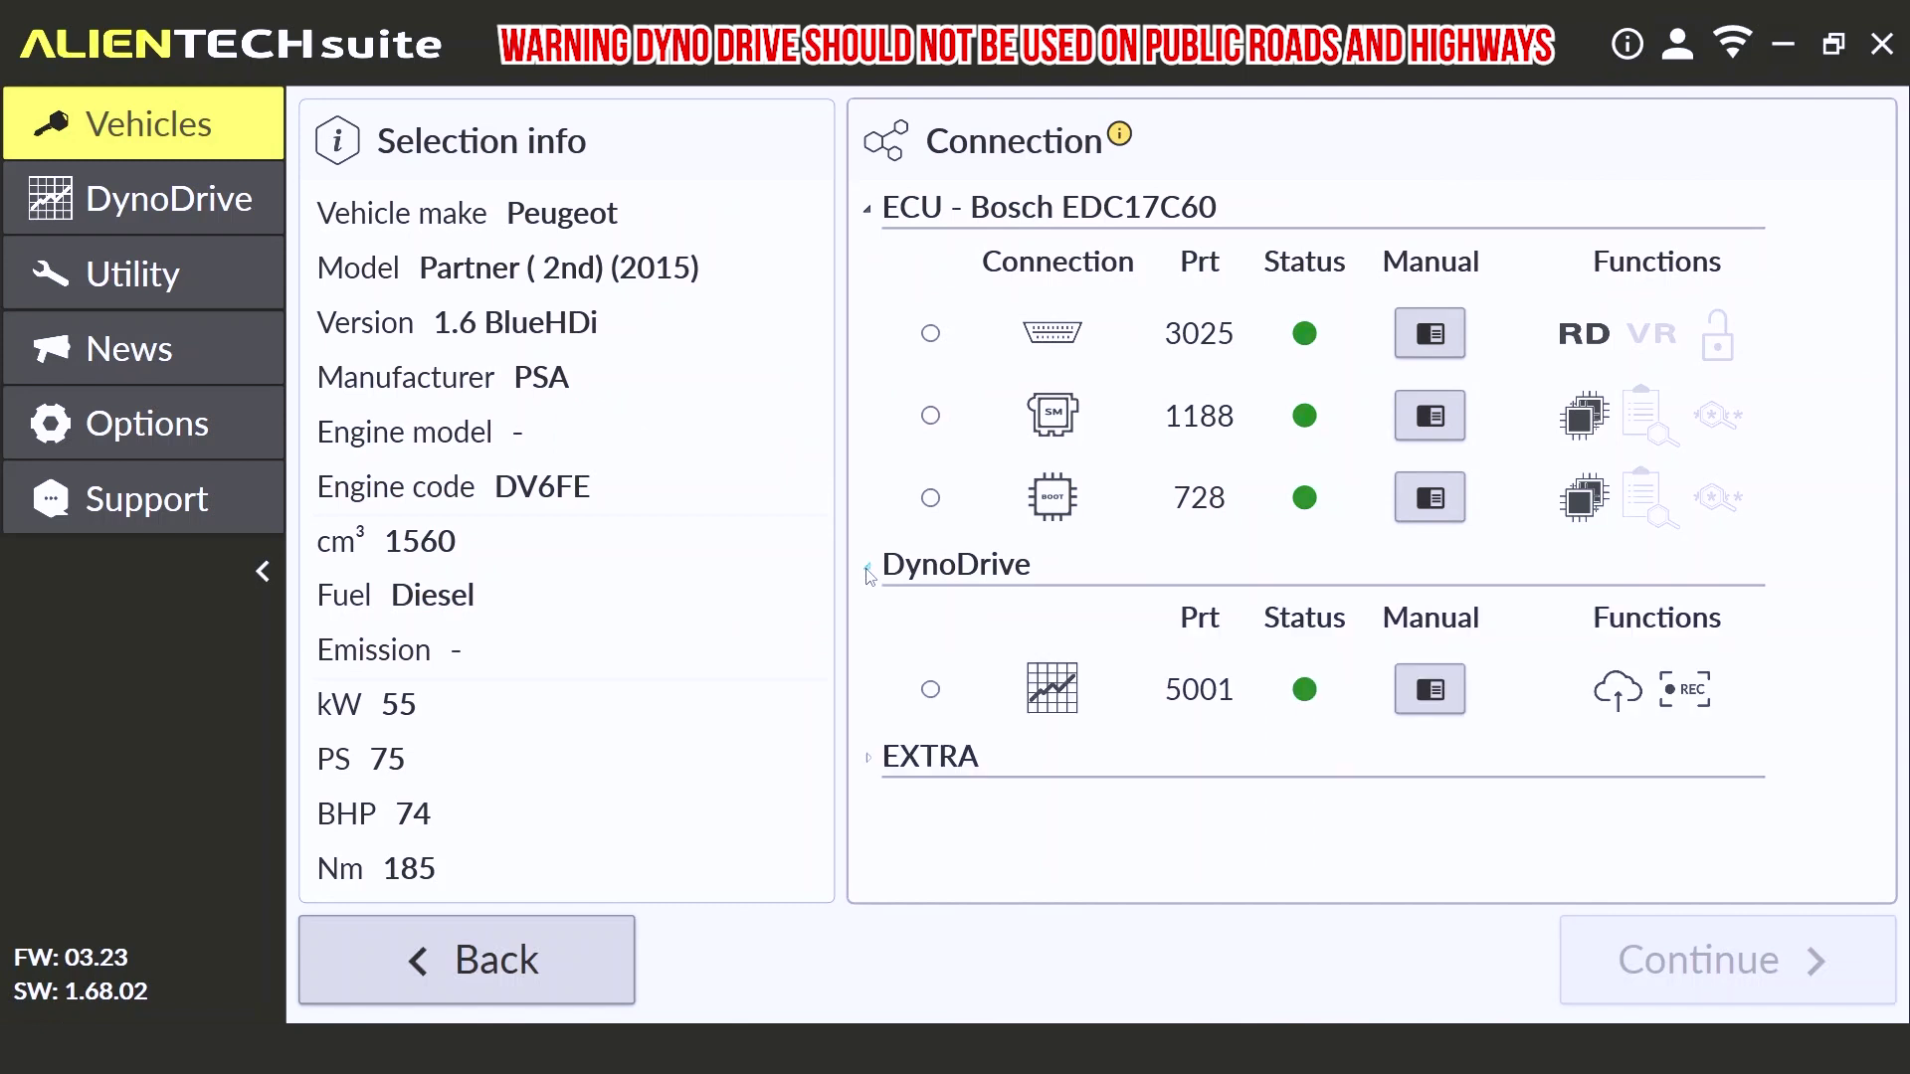
click(930, 689)
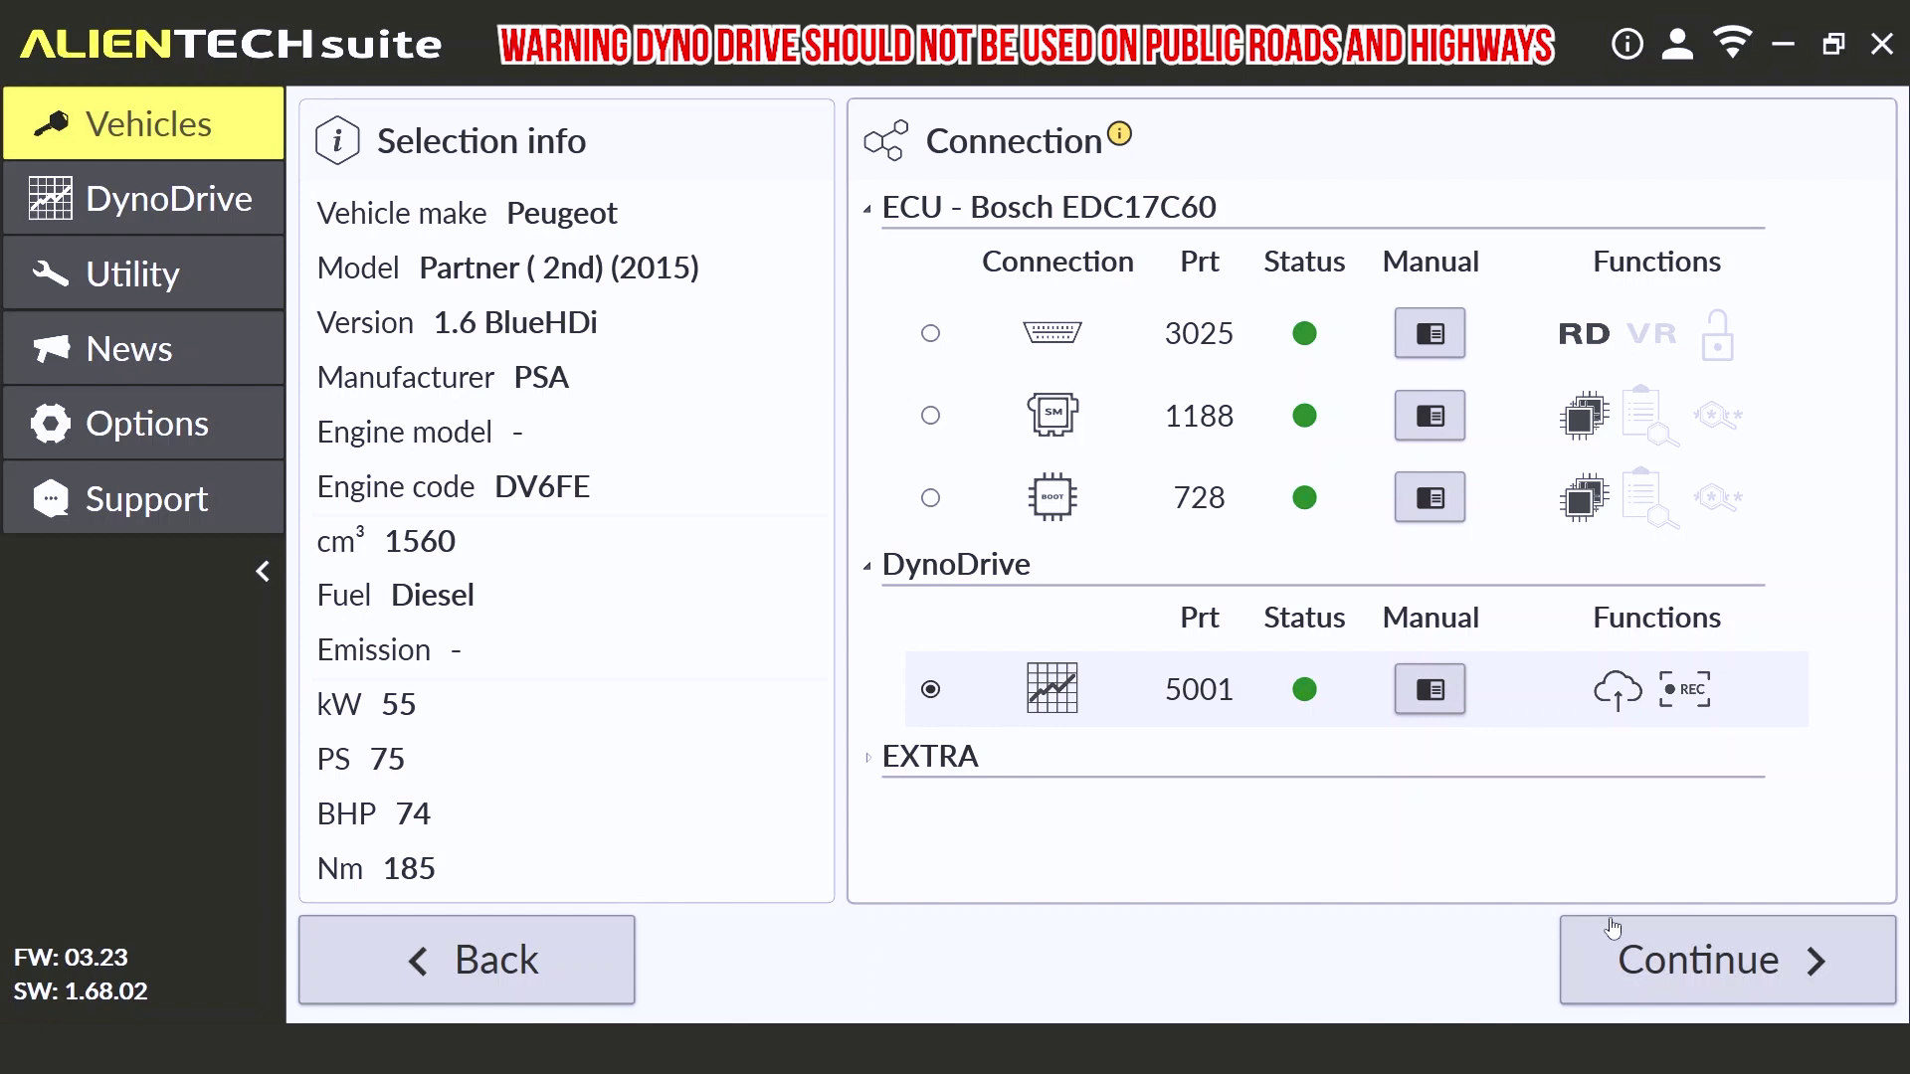
click(1656, 980)
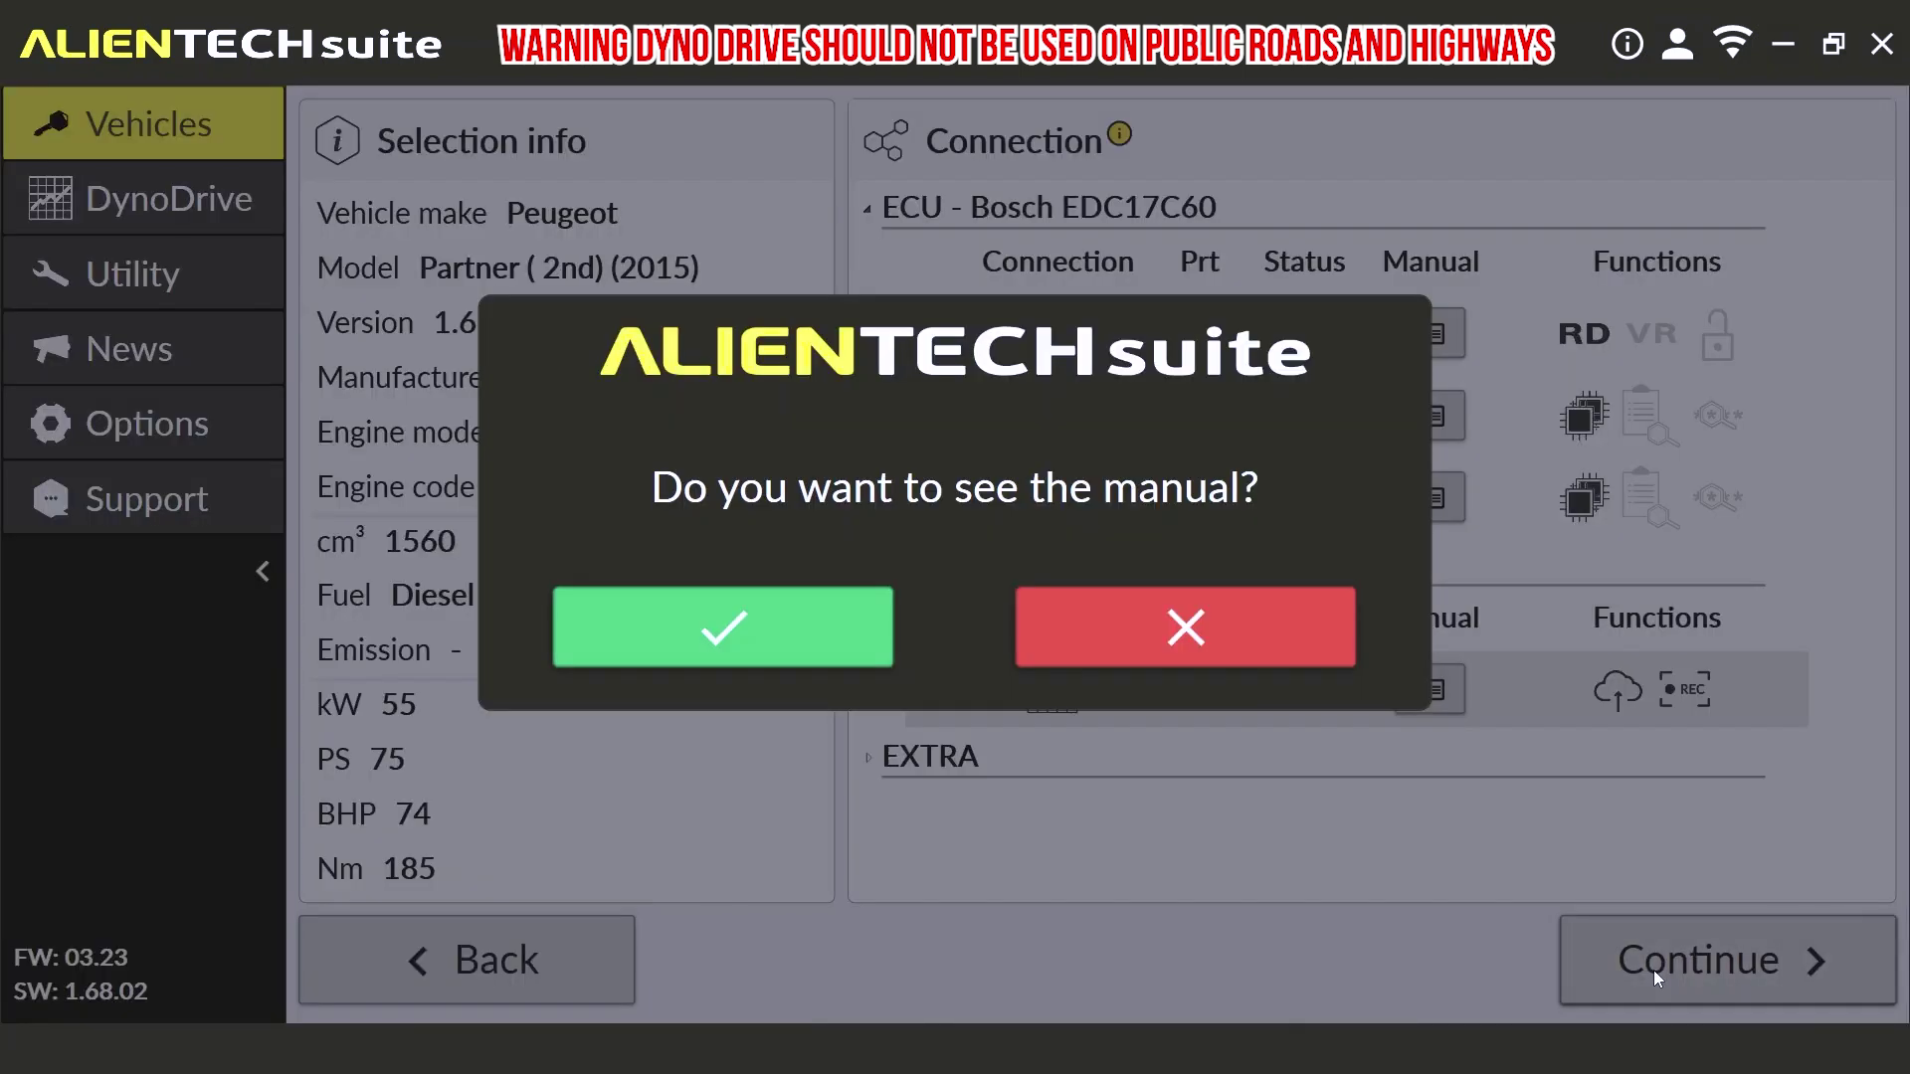
click(702, 638)
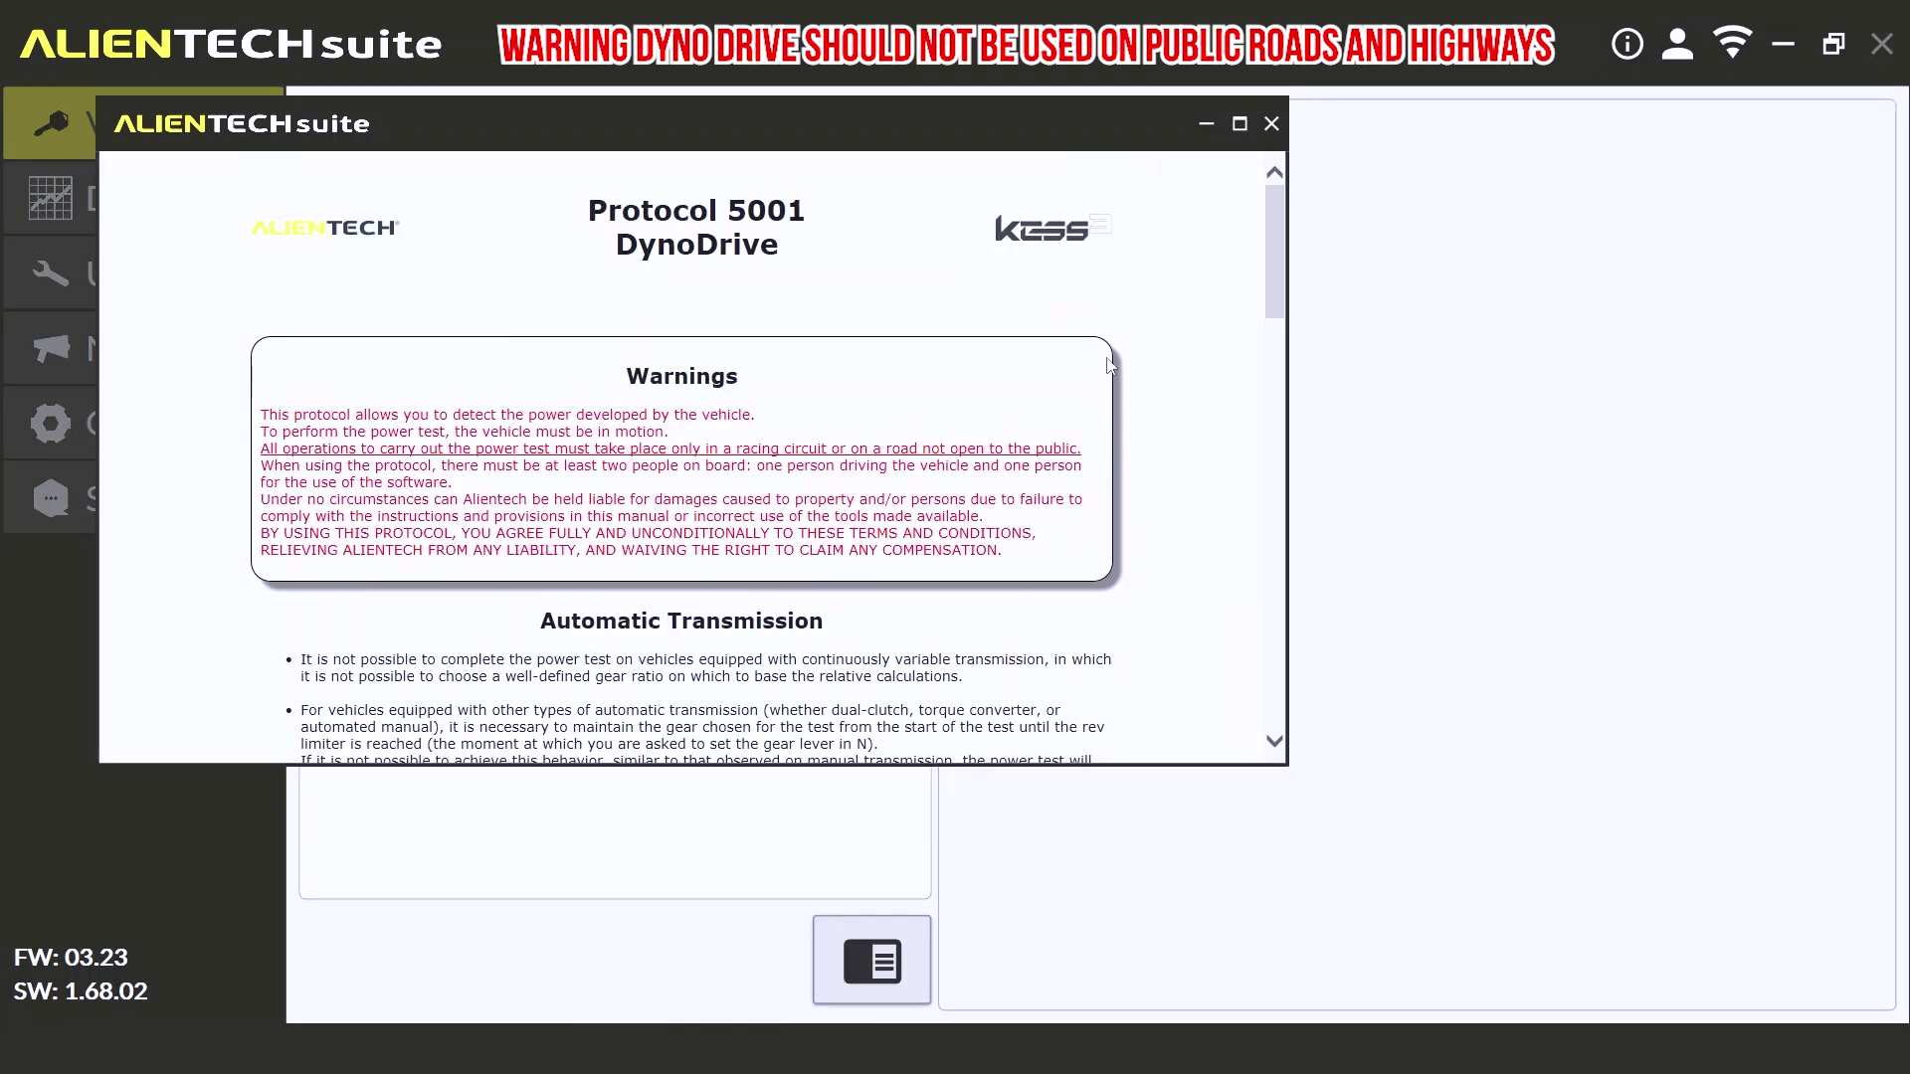
drag(1900, 414, 1902, 877)
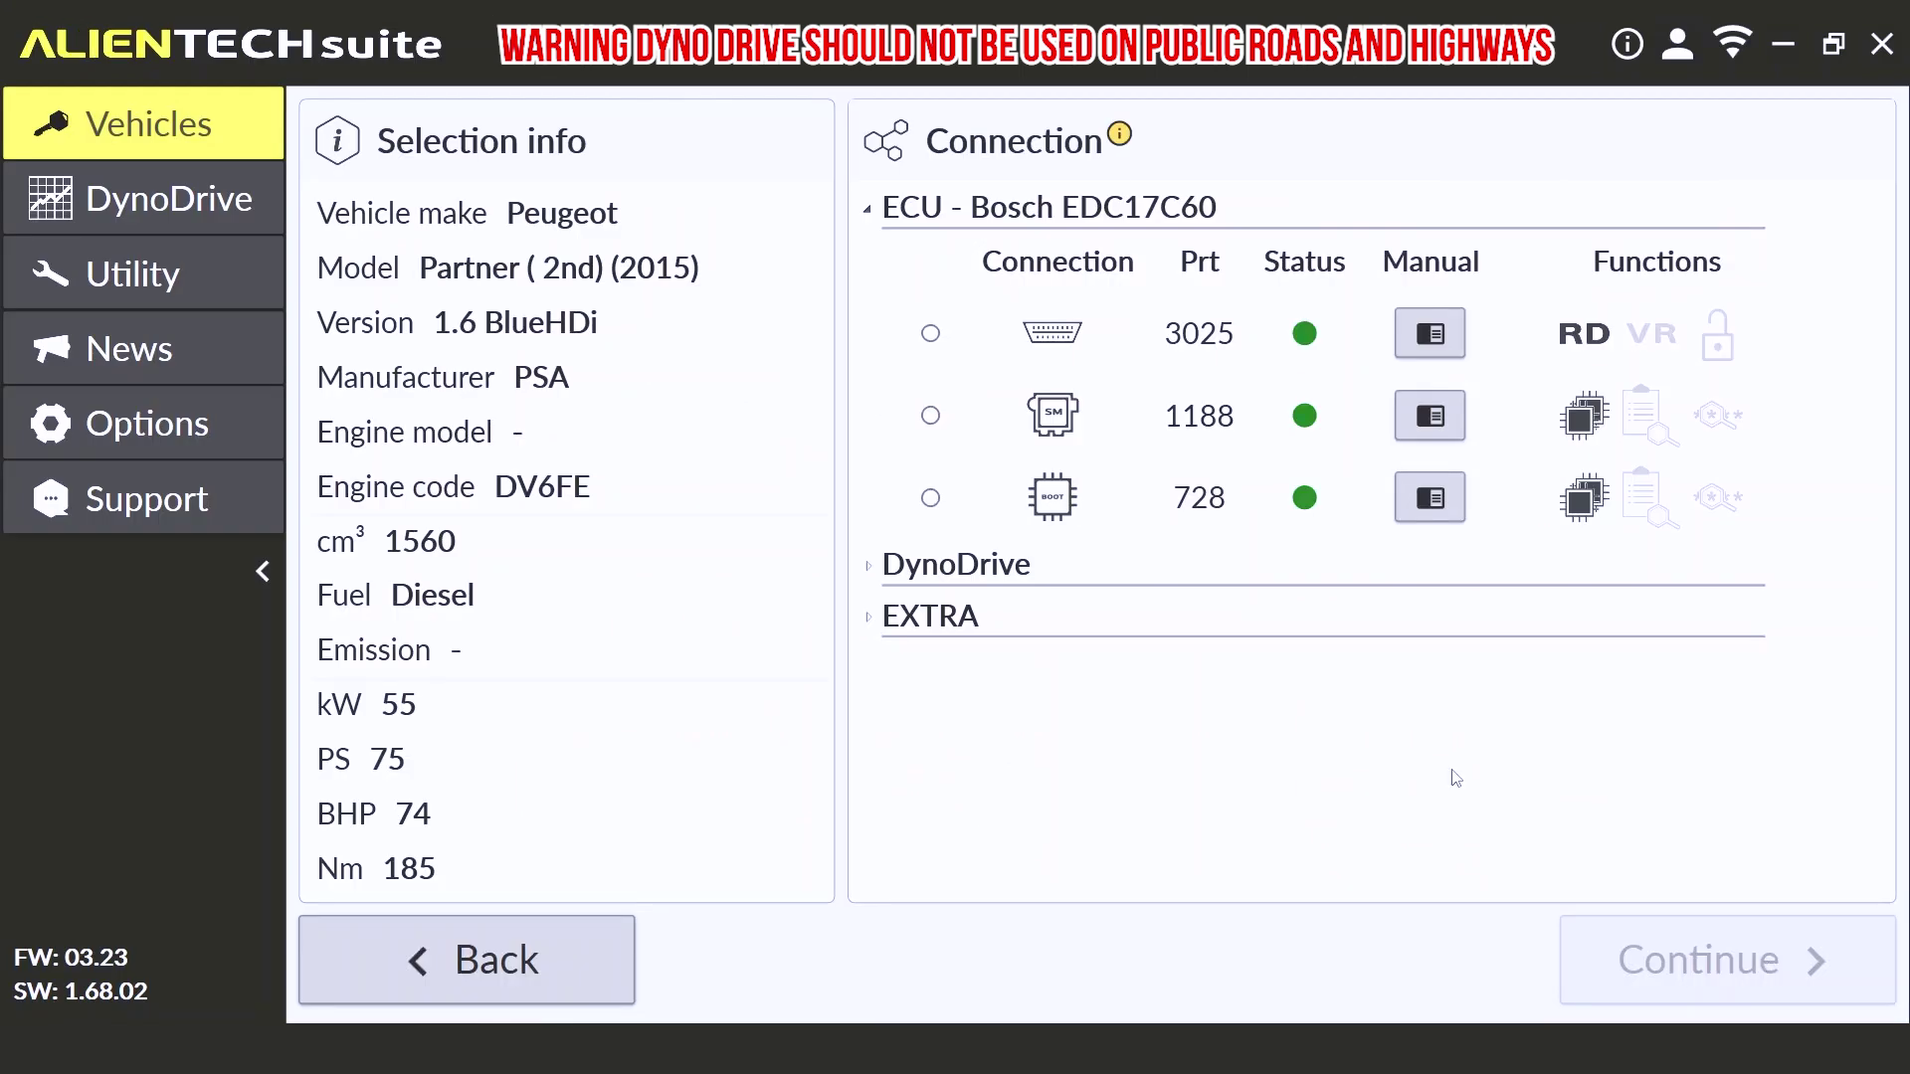
Step: Start the vehicle's DynoDrive protocol and consent to the processing of location data
click(870, 573)
click(930, 690)
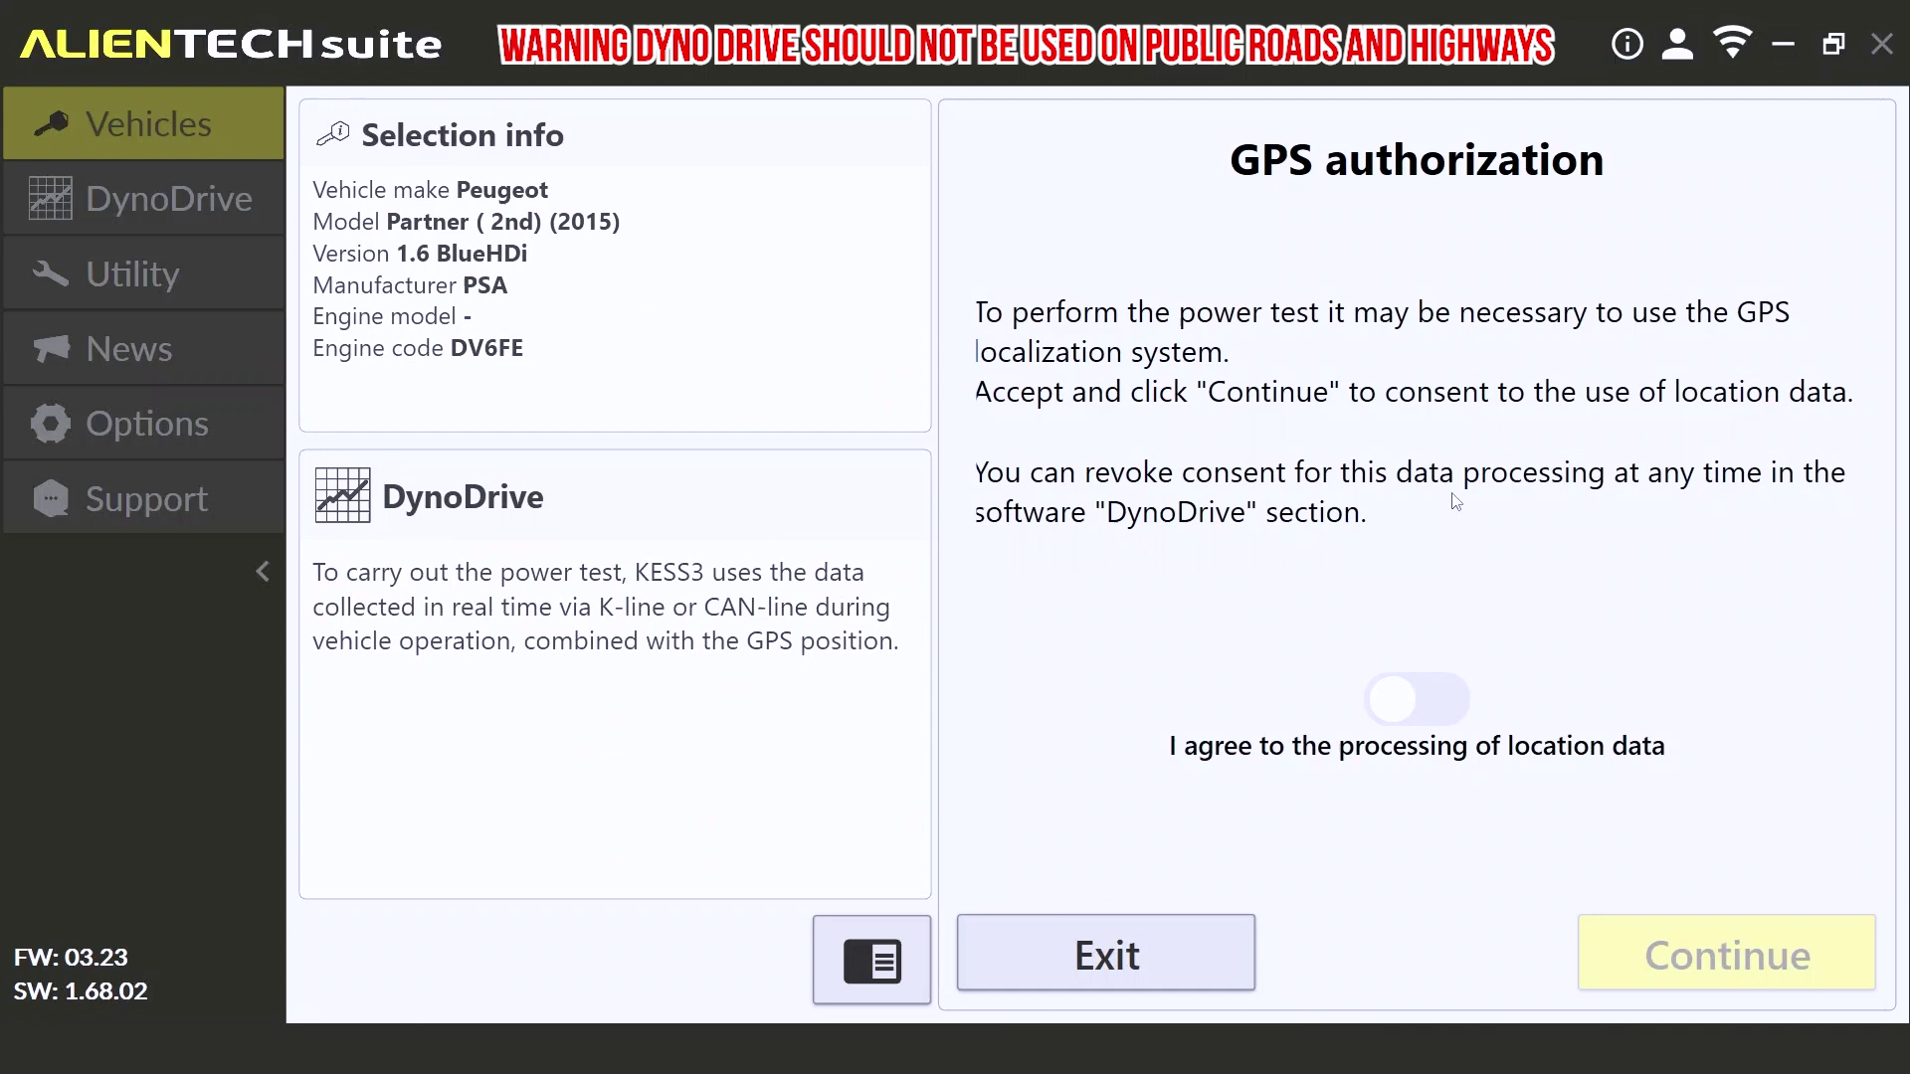
click(1404, 728)
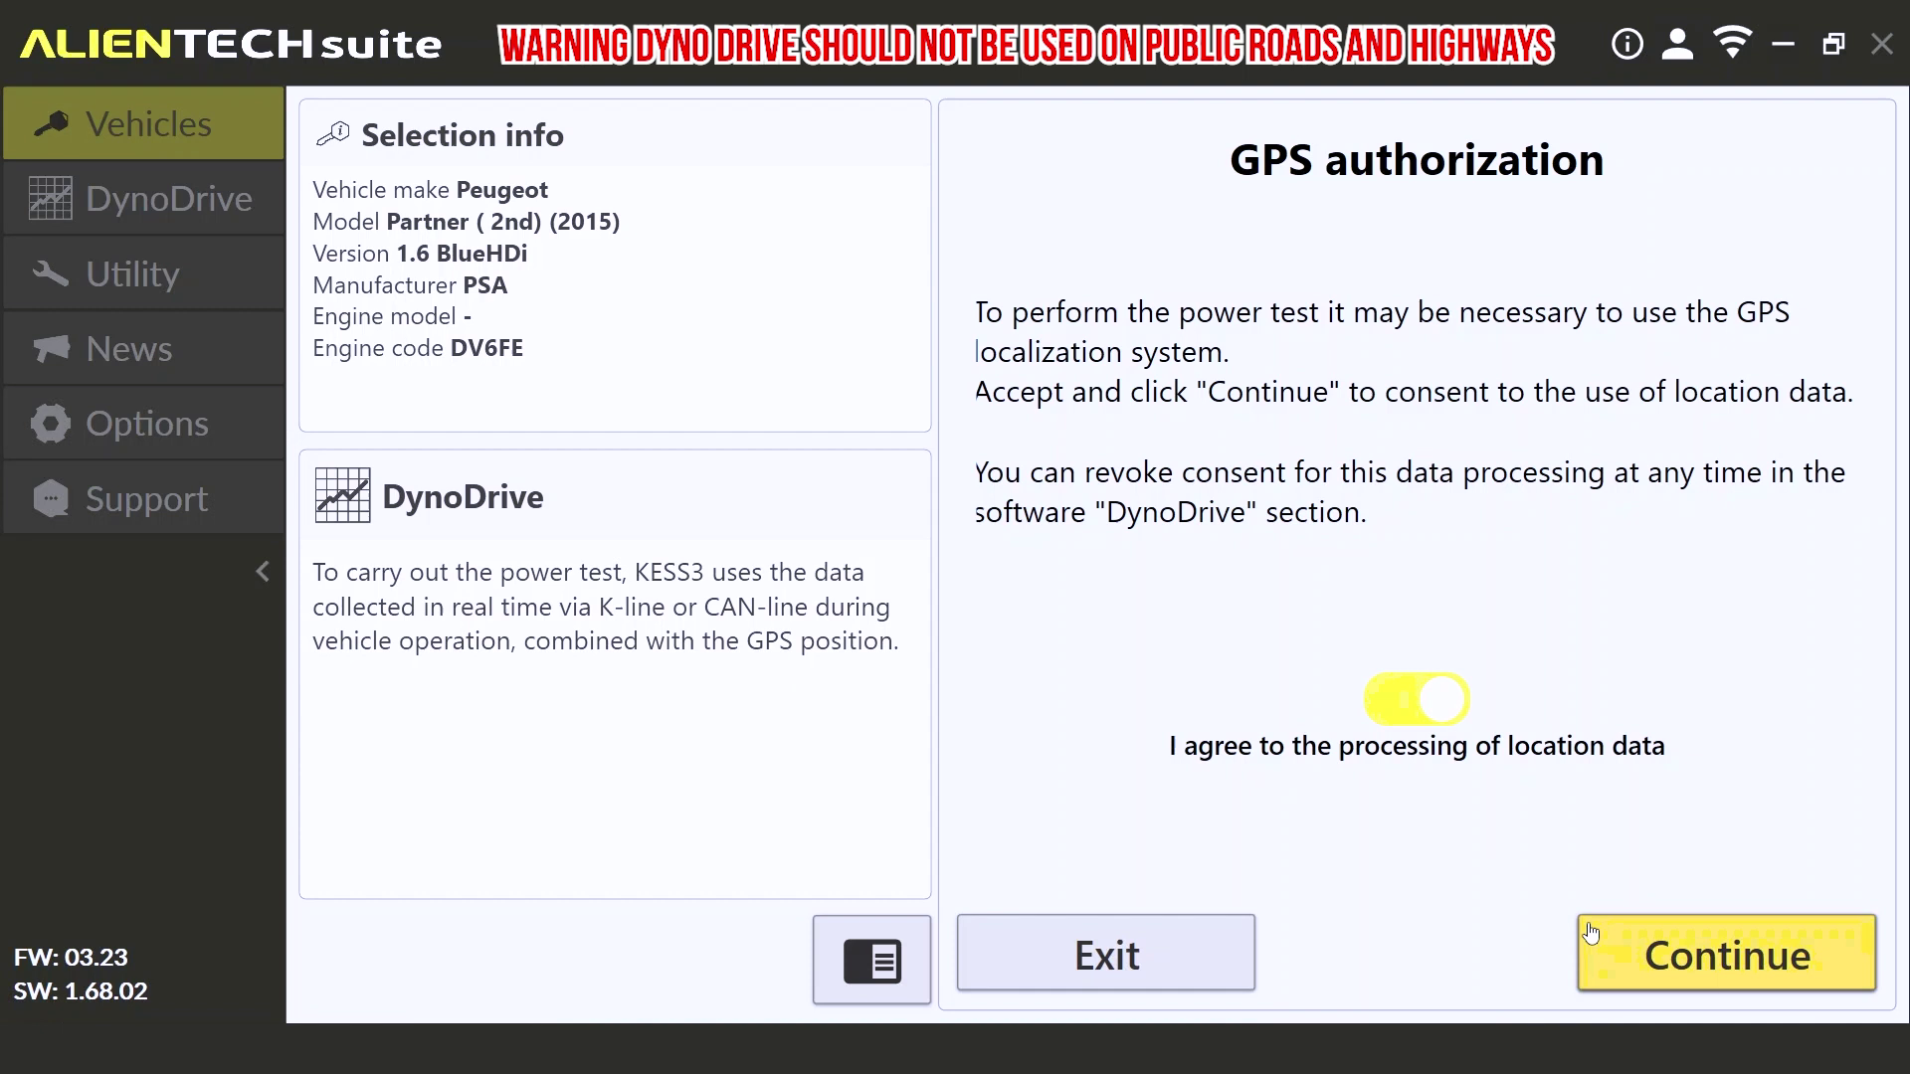
click(1643, 953)
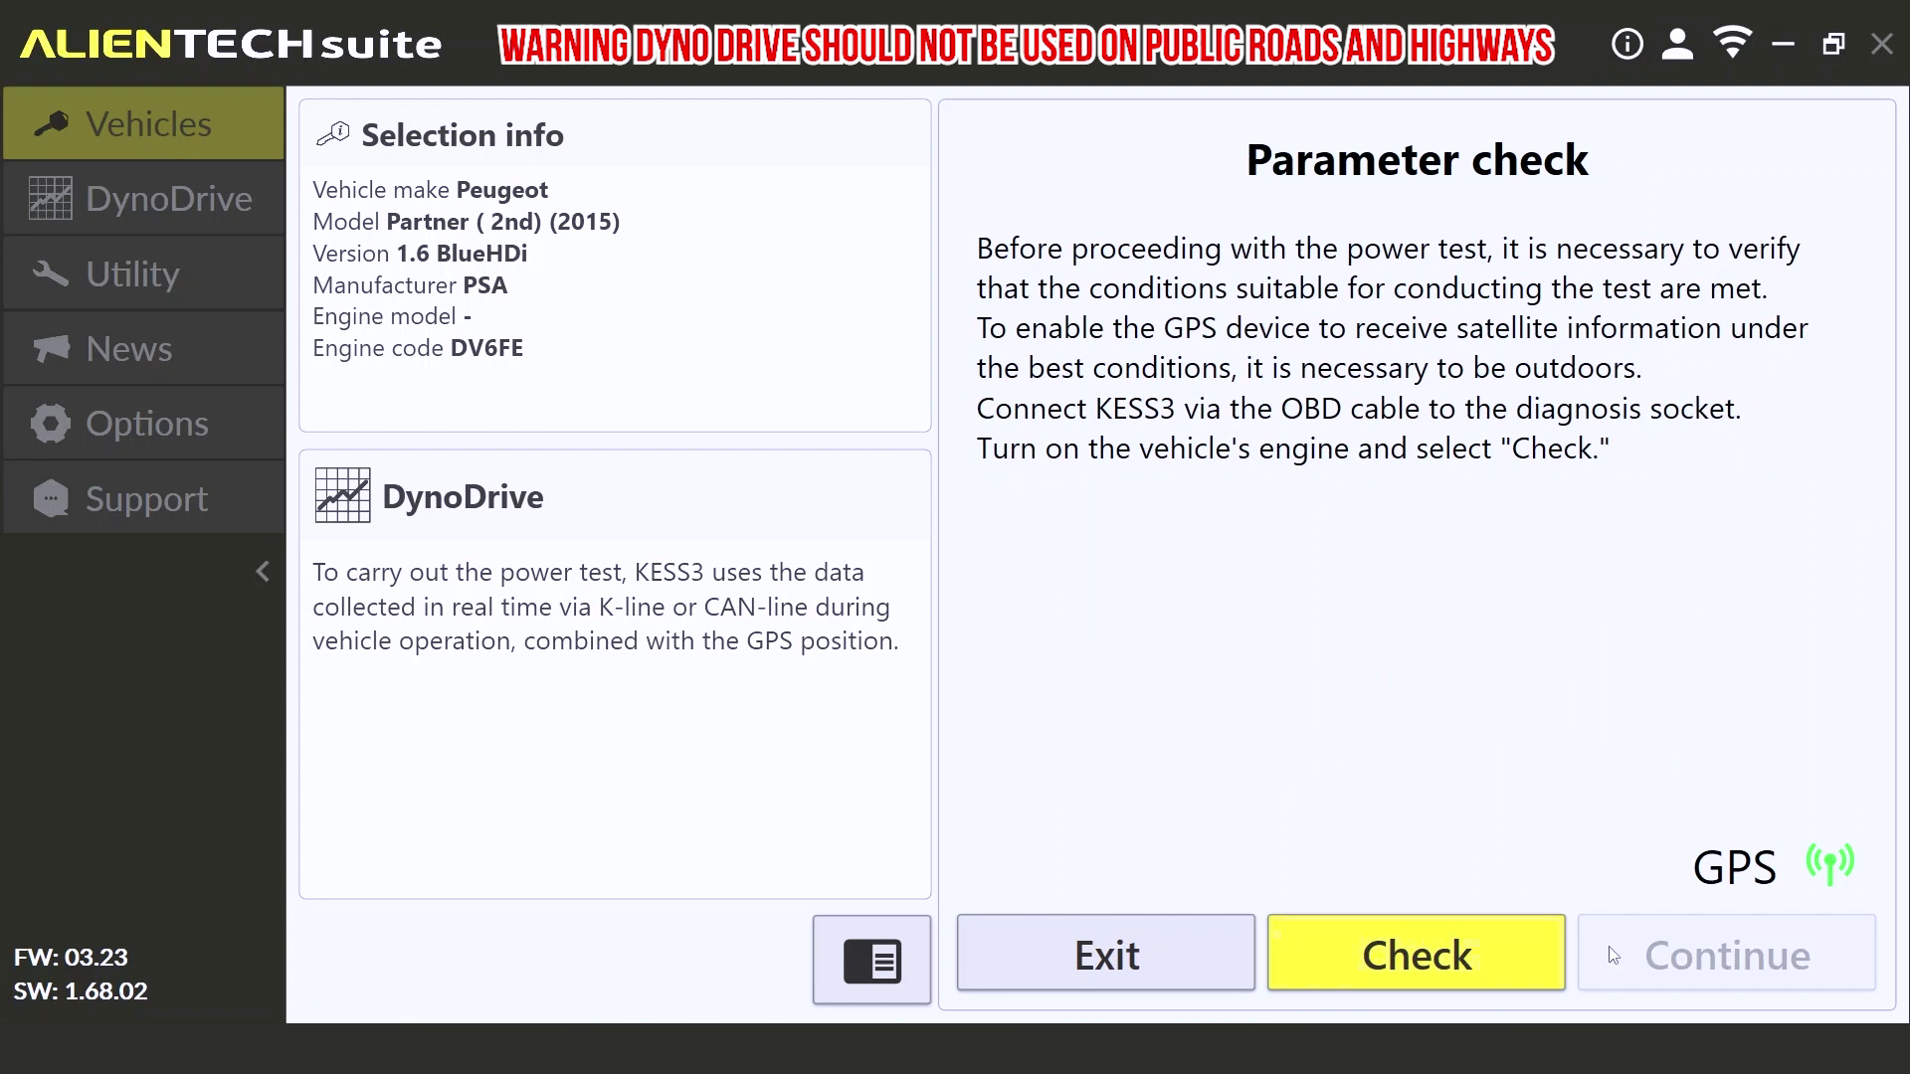
Step: Run the parameter check for the power test and proceed to data entry
click(1502, 963)
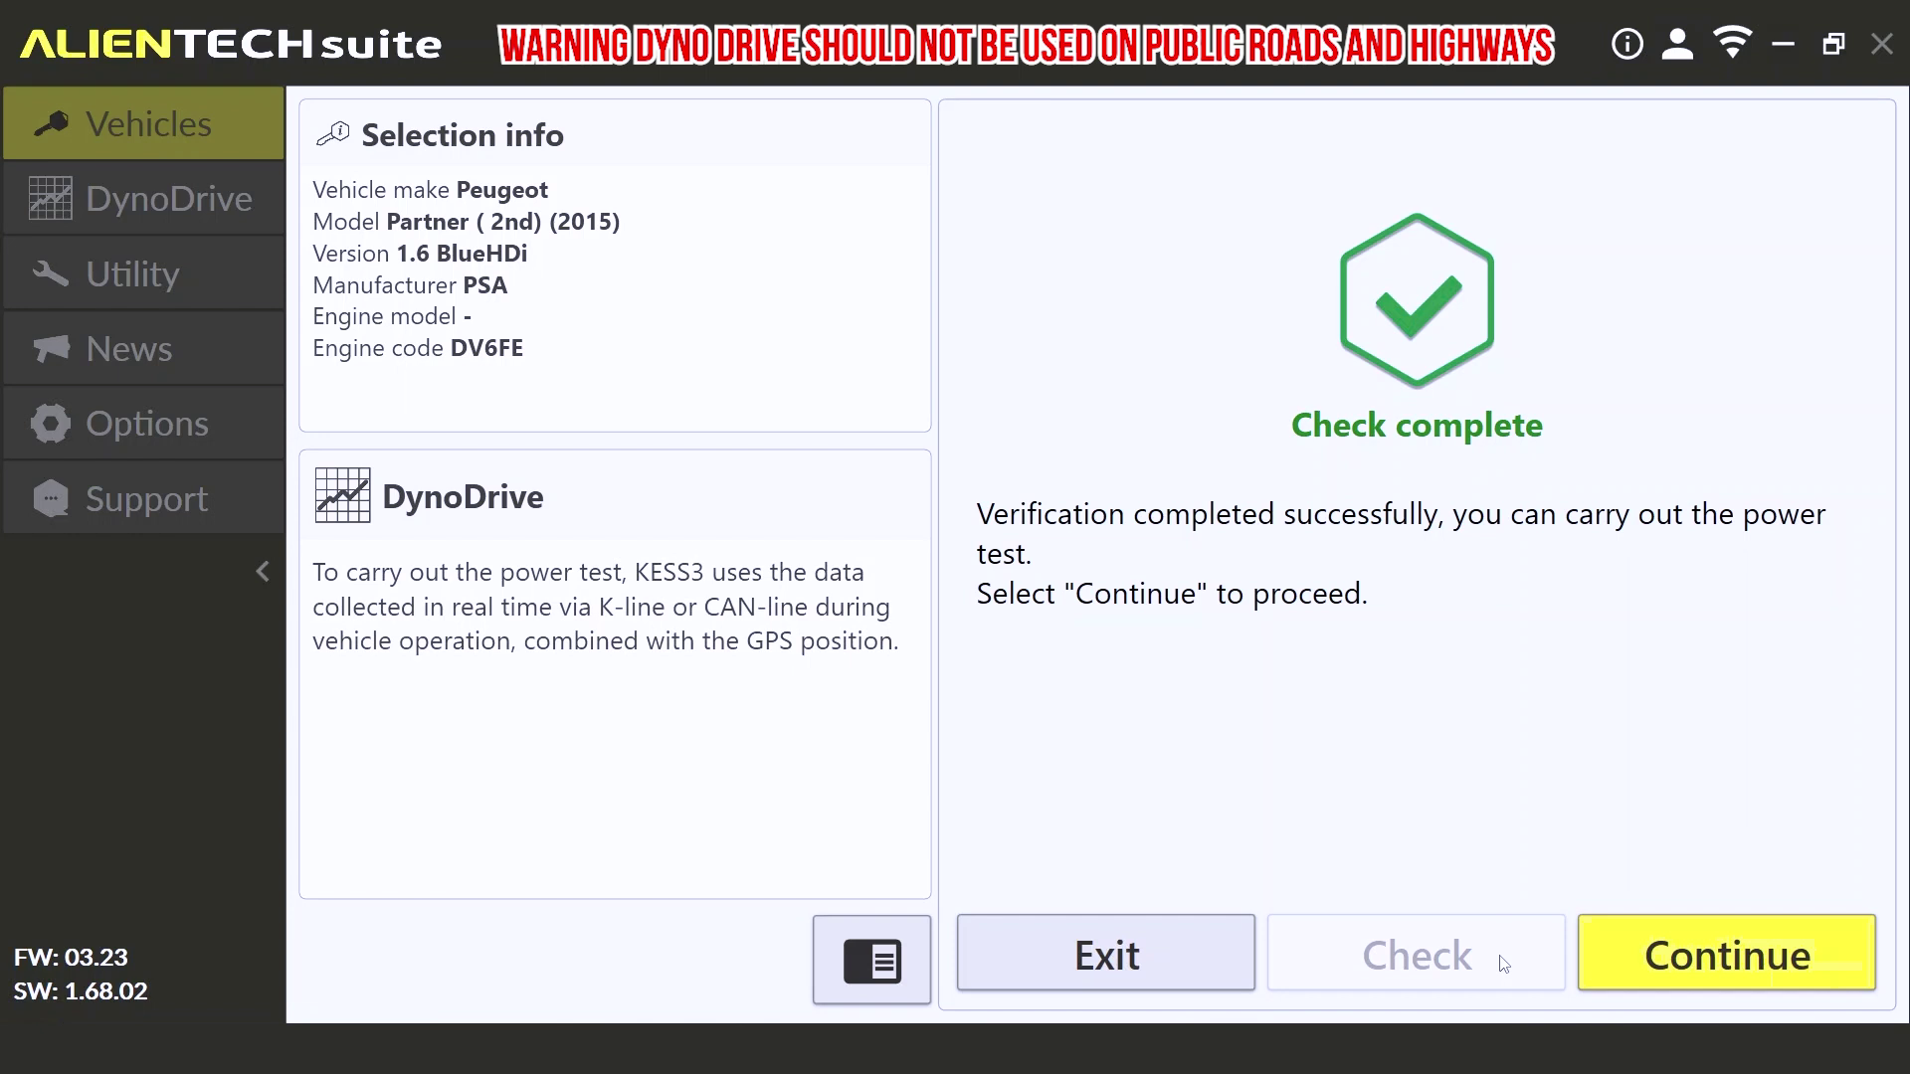
click(1675, 974)
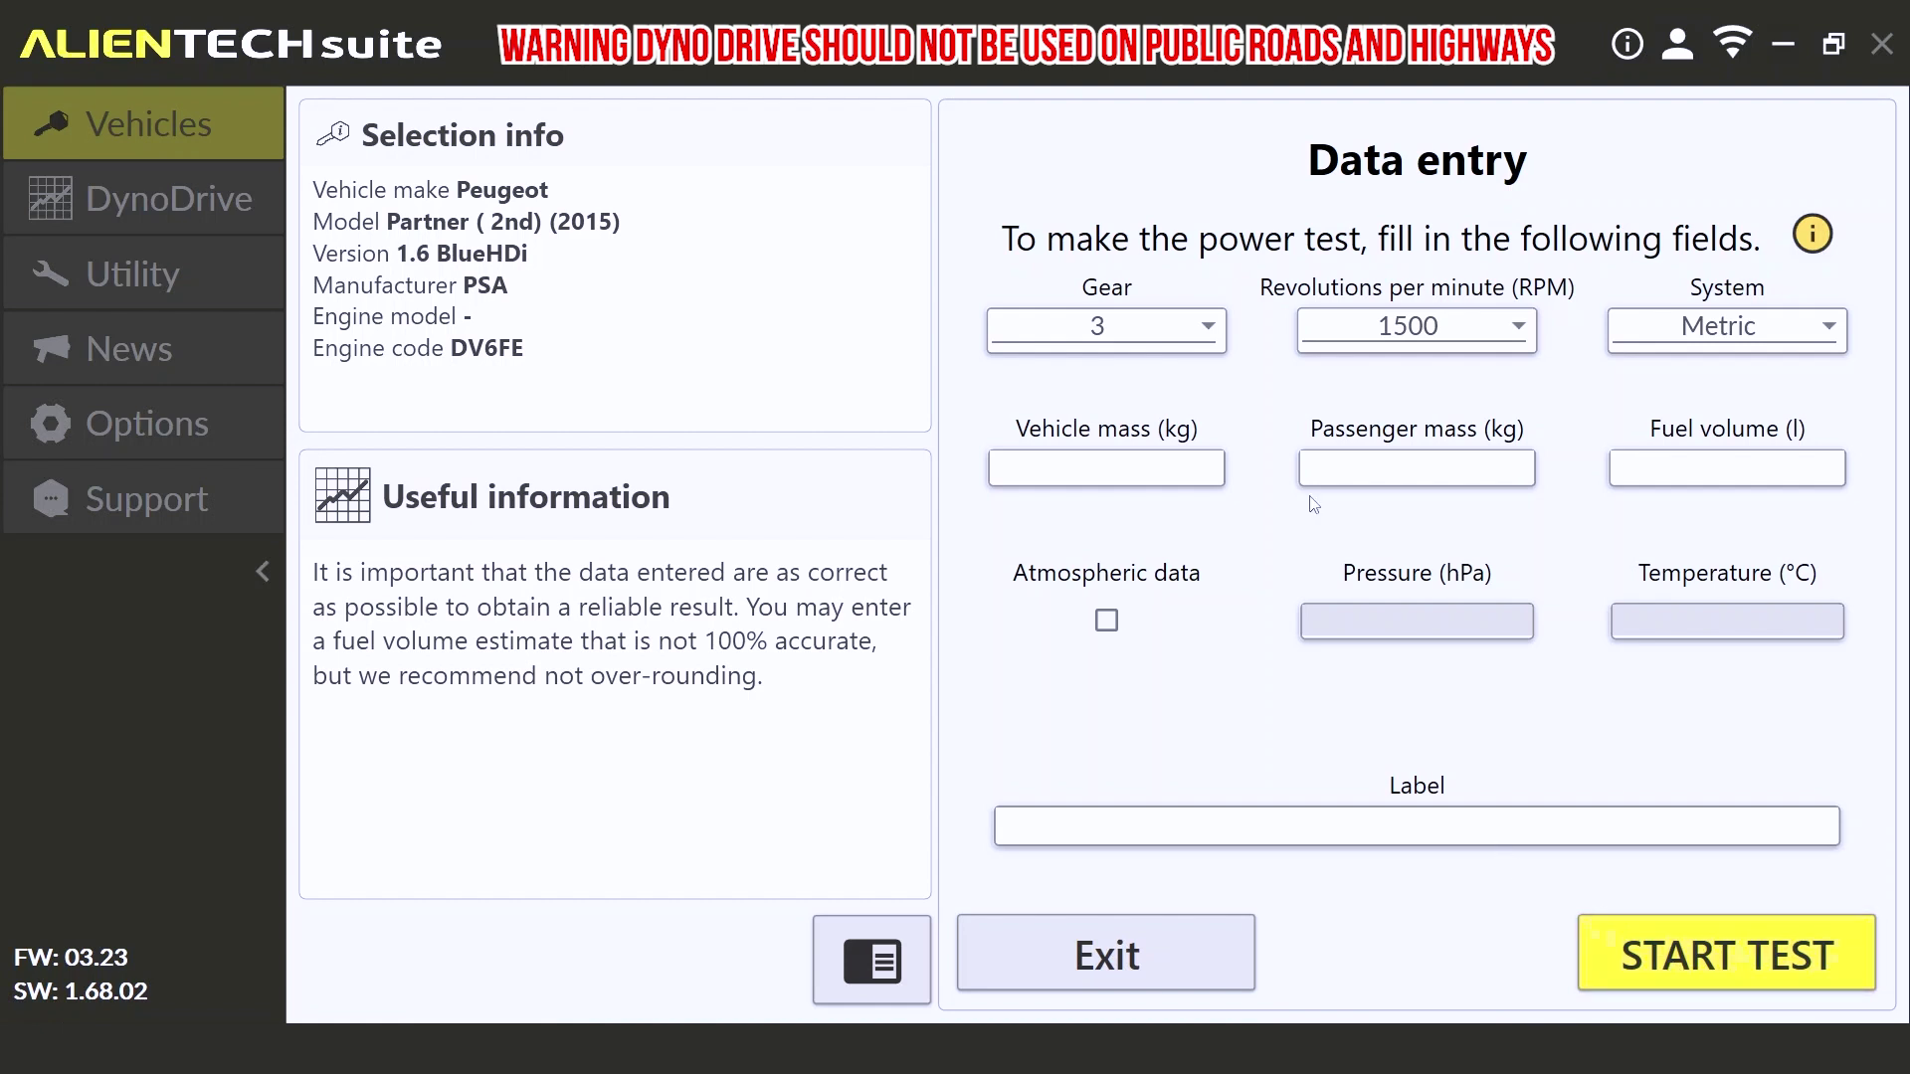
Step: Enter a vehicle mass of 2300 kg, a passenger mass of 180 kg and a fuel volume of 8 l
click(1134, 474)
text(2300)
click(1369, 476)
click(1369, 475)
text(180)
click(1755, 481)
text(8)
Step: Enable atmospheric data with a pressure of 1000 hPa and a temperature of 21 °C
click(1106, 621)
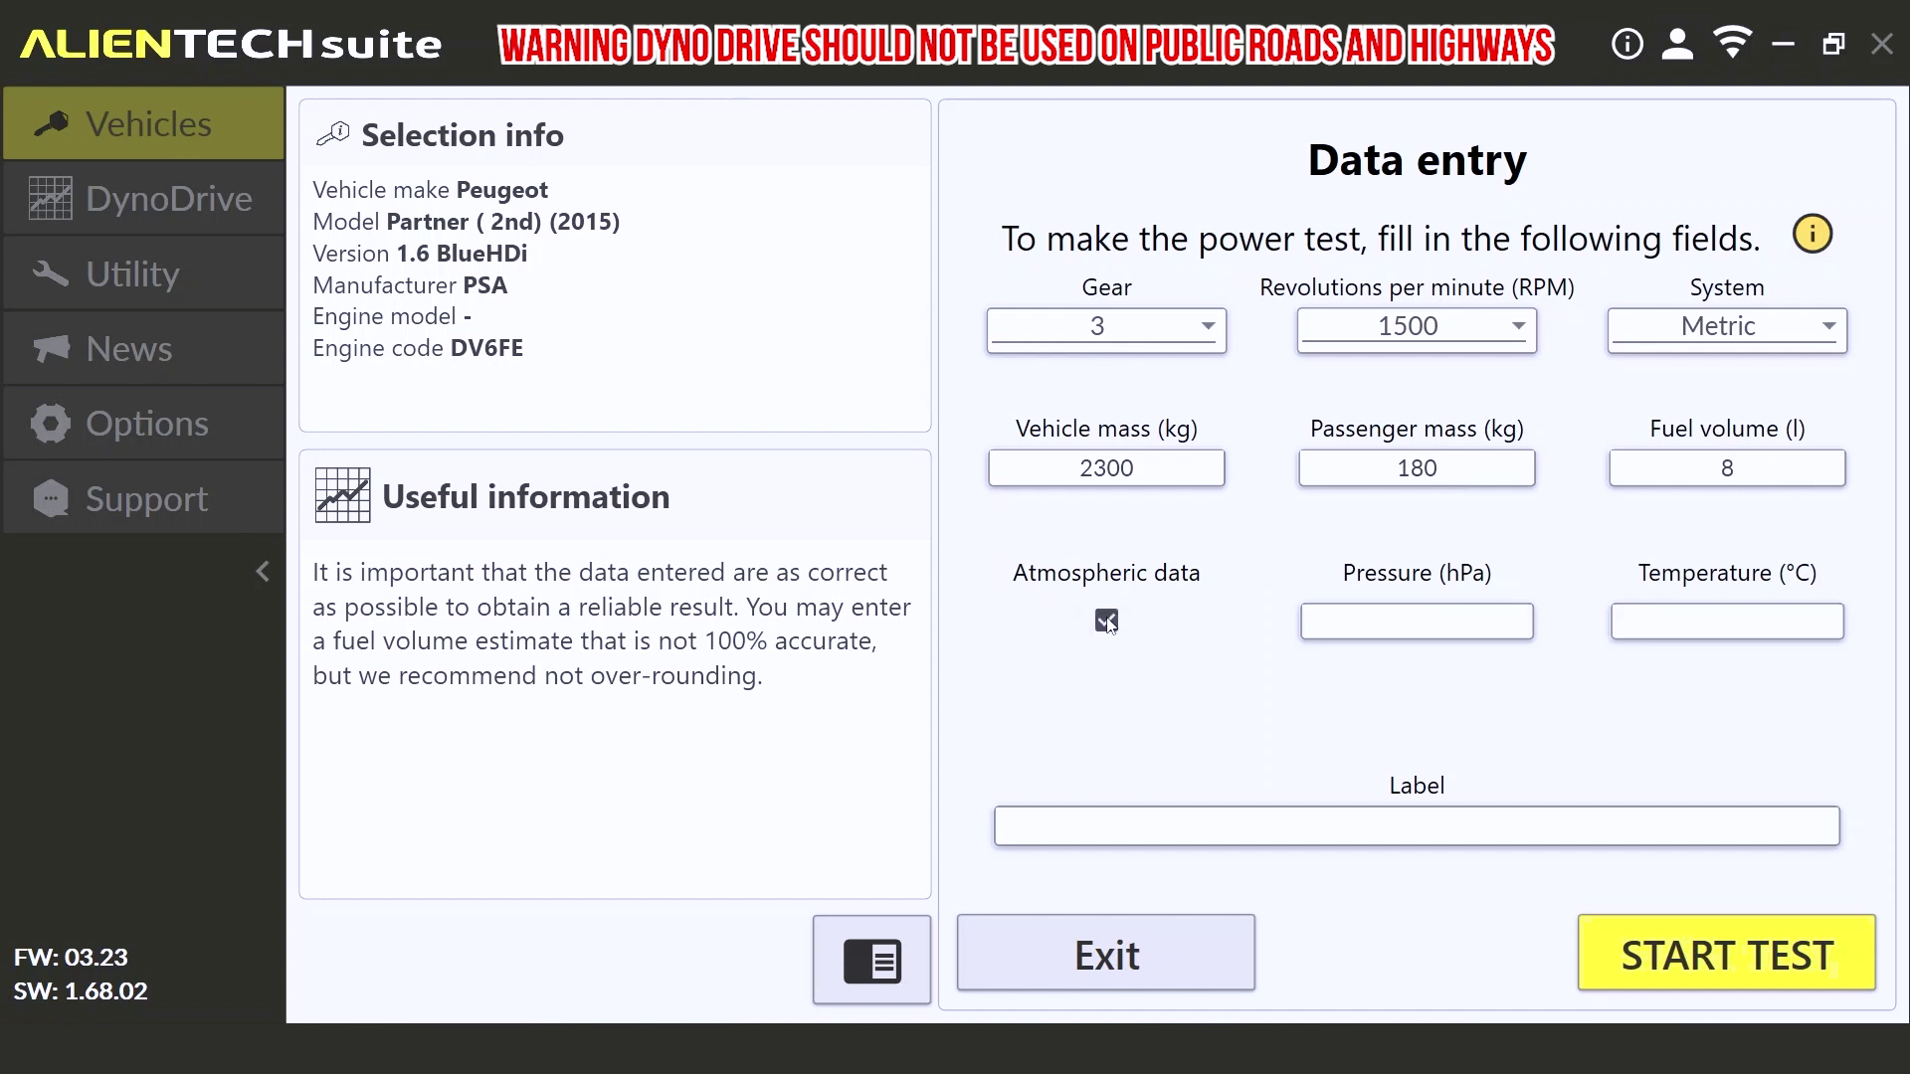
key(Tab)
text(1000)
click(1720, 621)
text(21)
Step: Label the test "Viezu Demo" and start the power test run
click(1424, 818)
text(Viezu Demo)
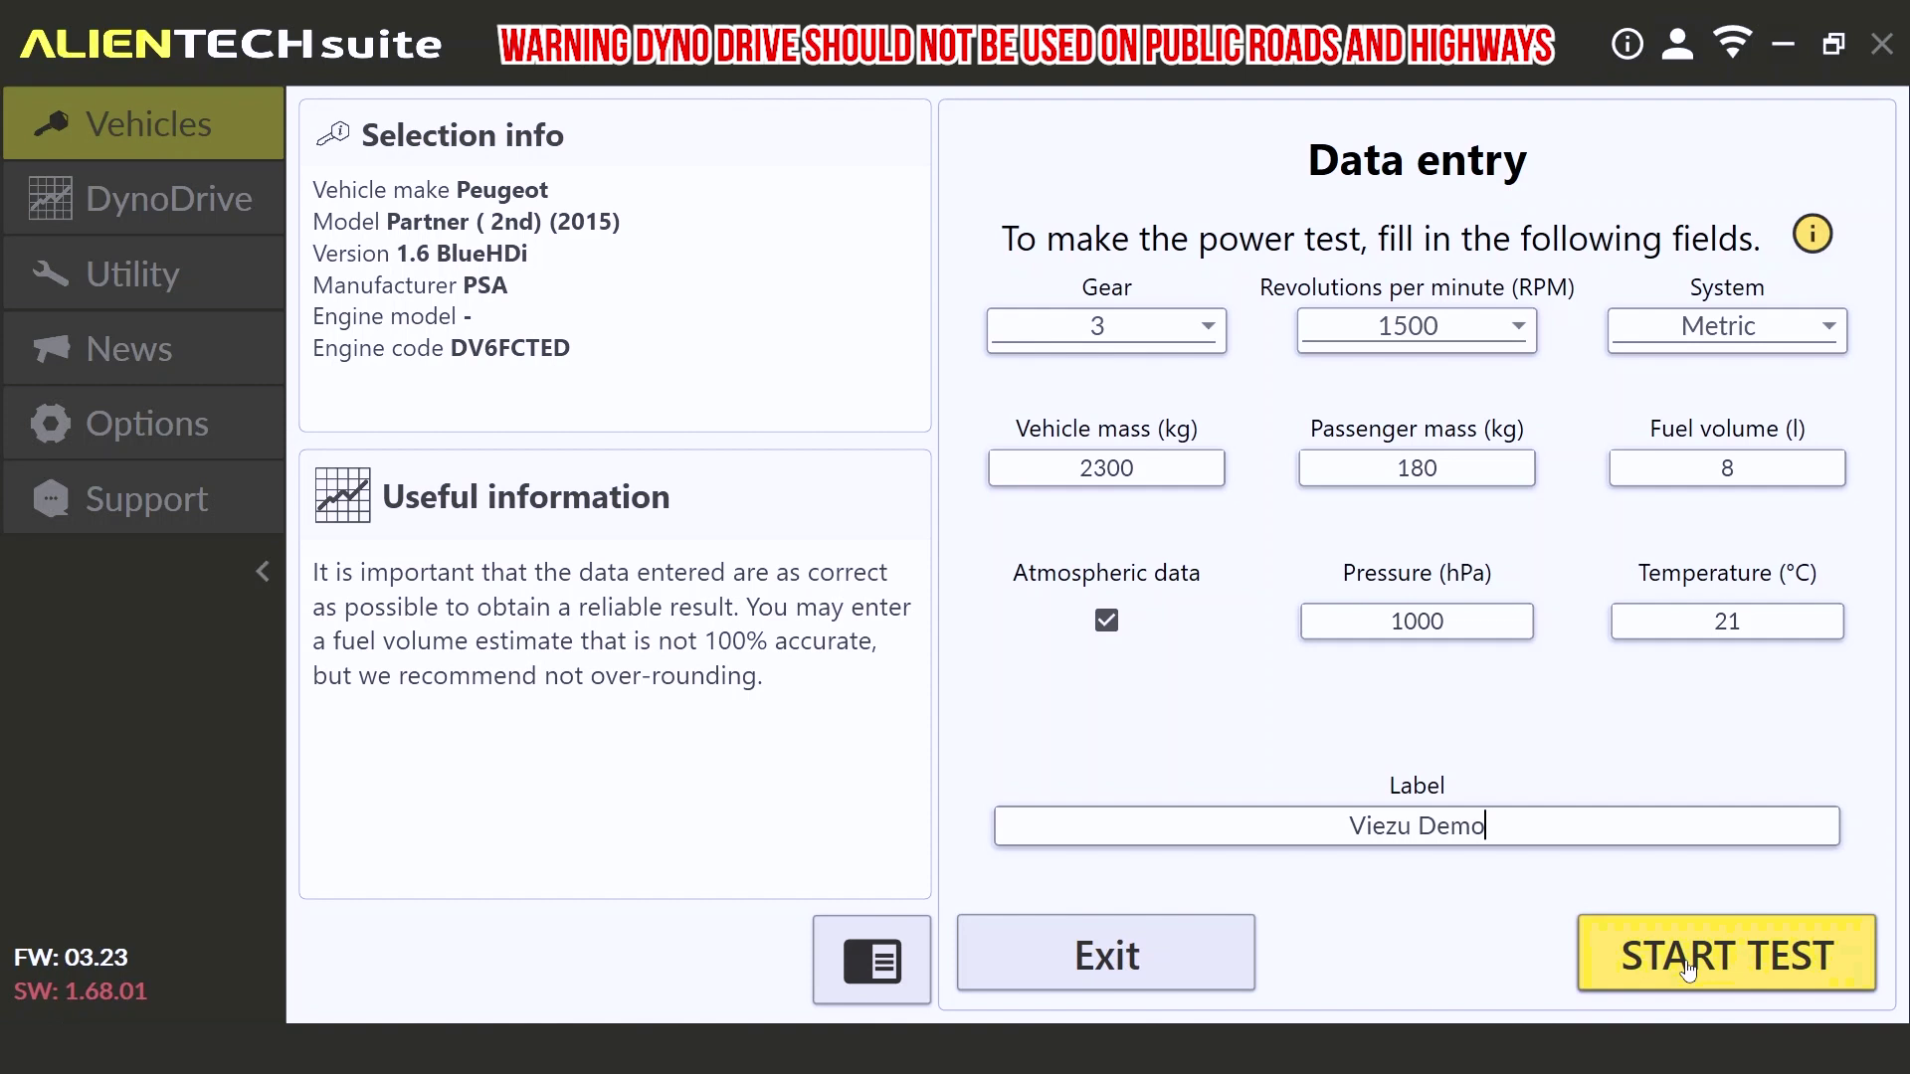
click(1688, 966)
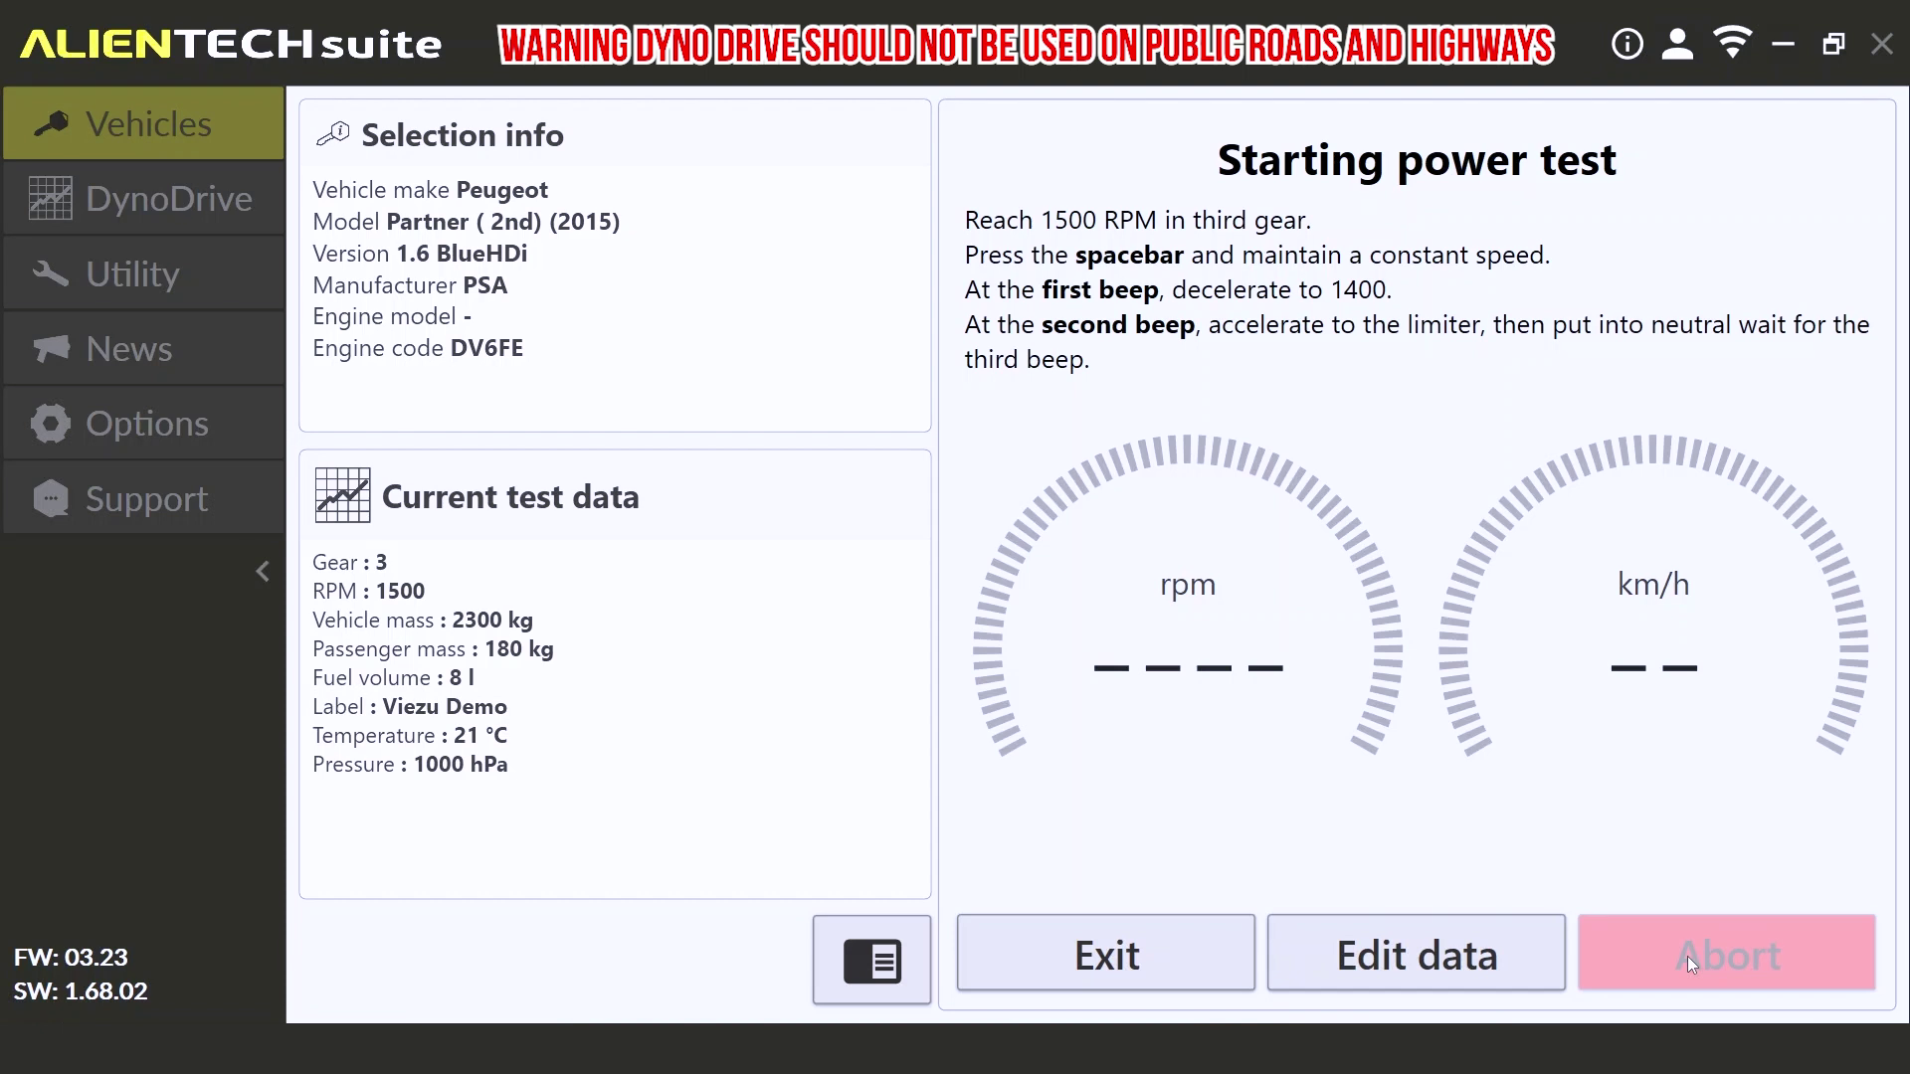
key(space)
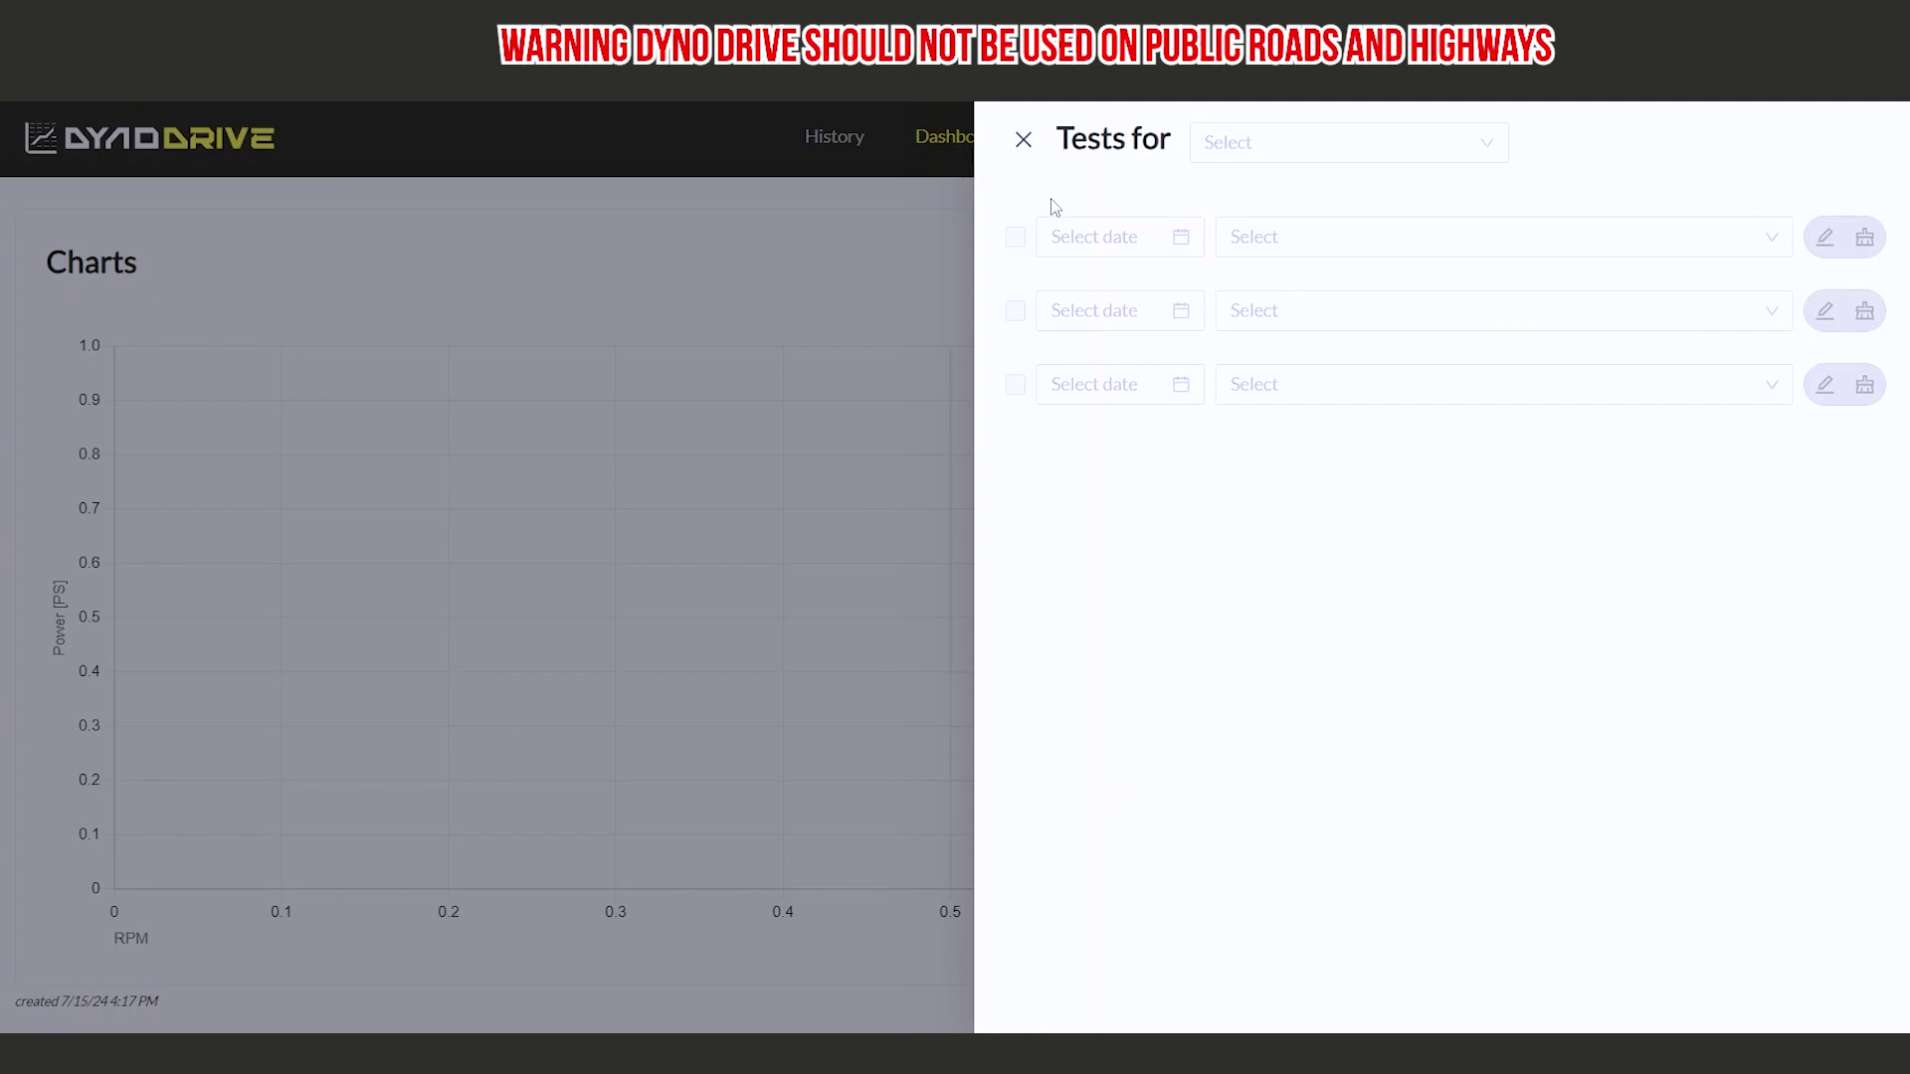
Step: Open the tests history in the DynoDrive web portal
click(845, 159)
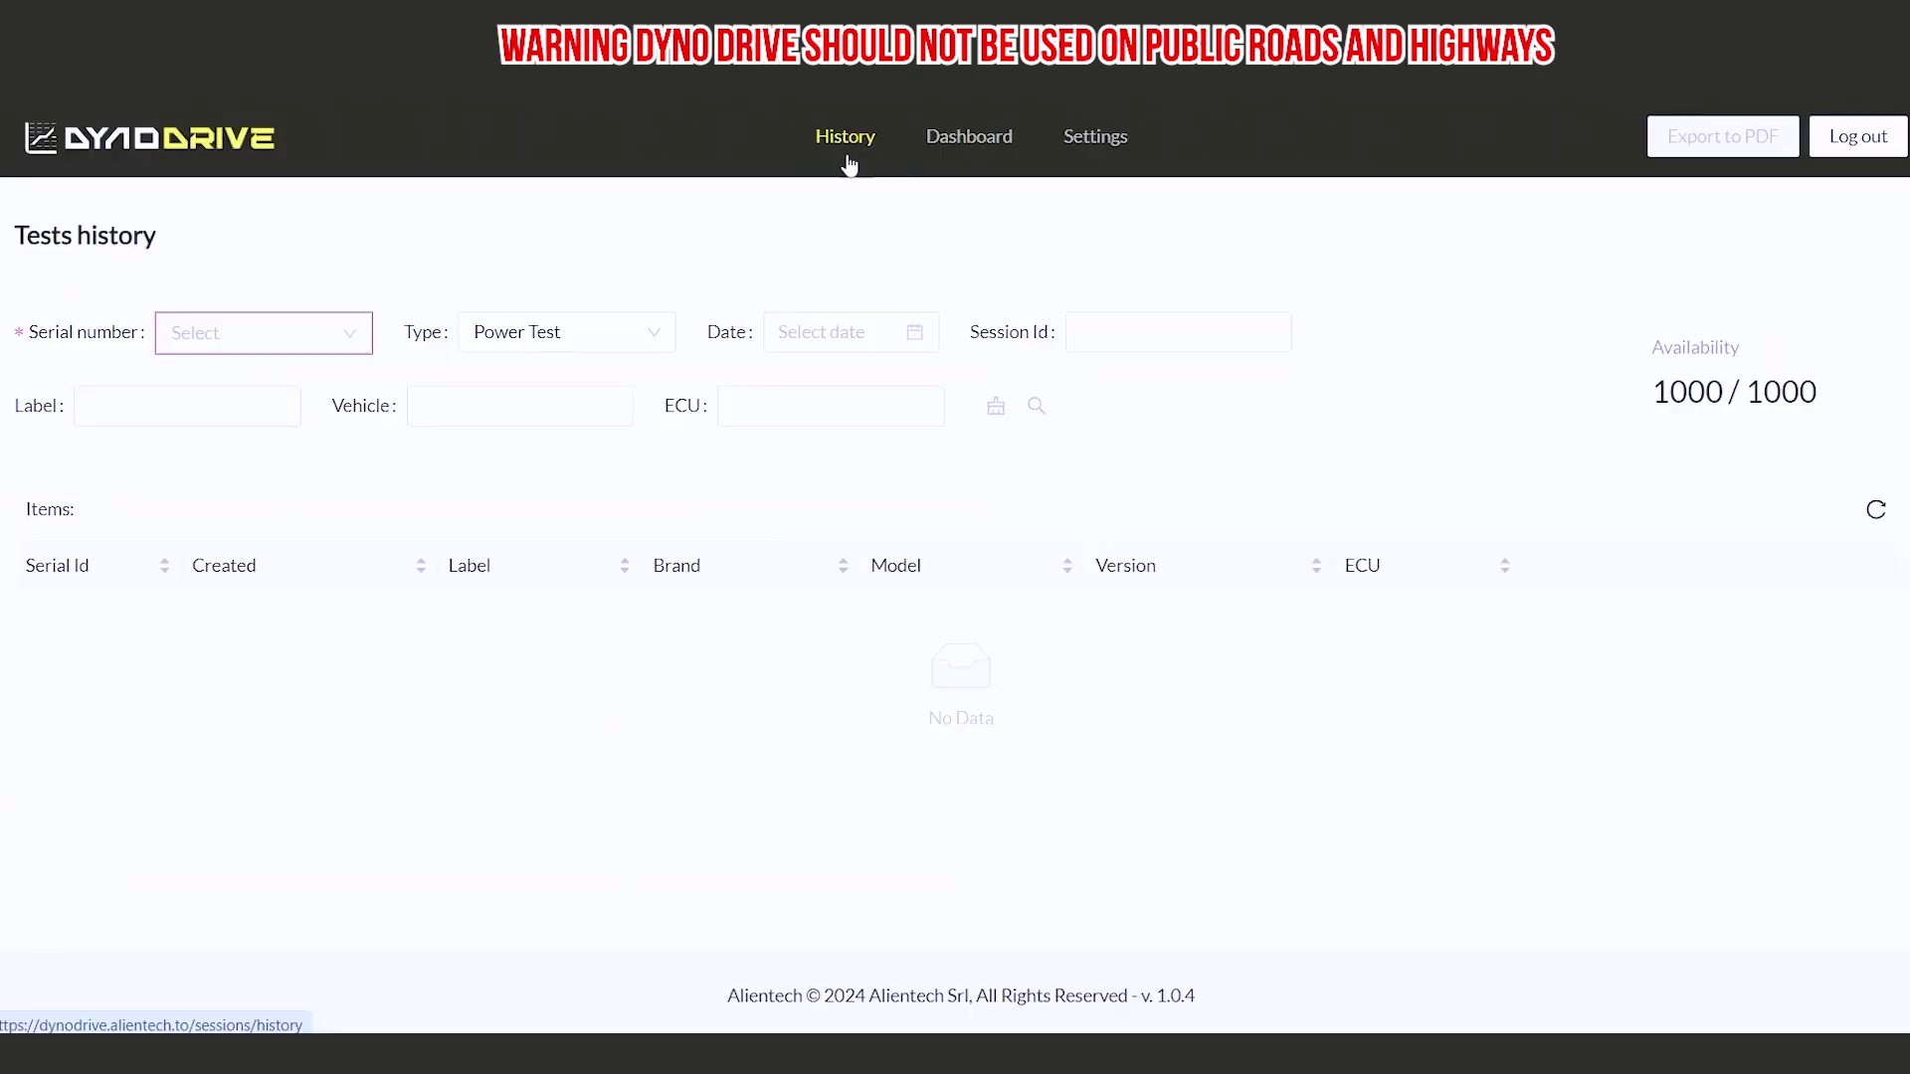